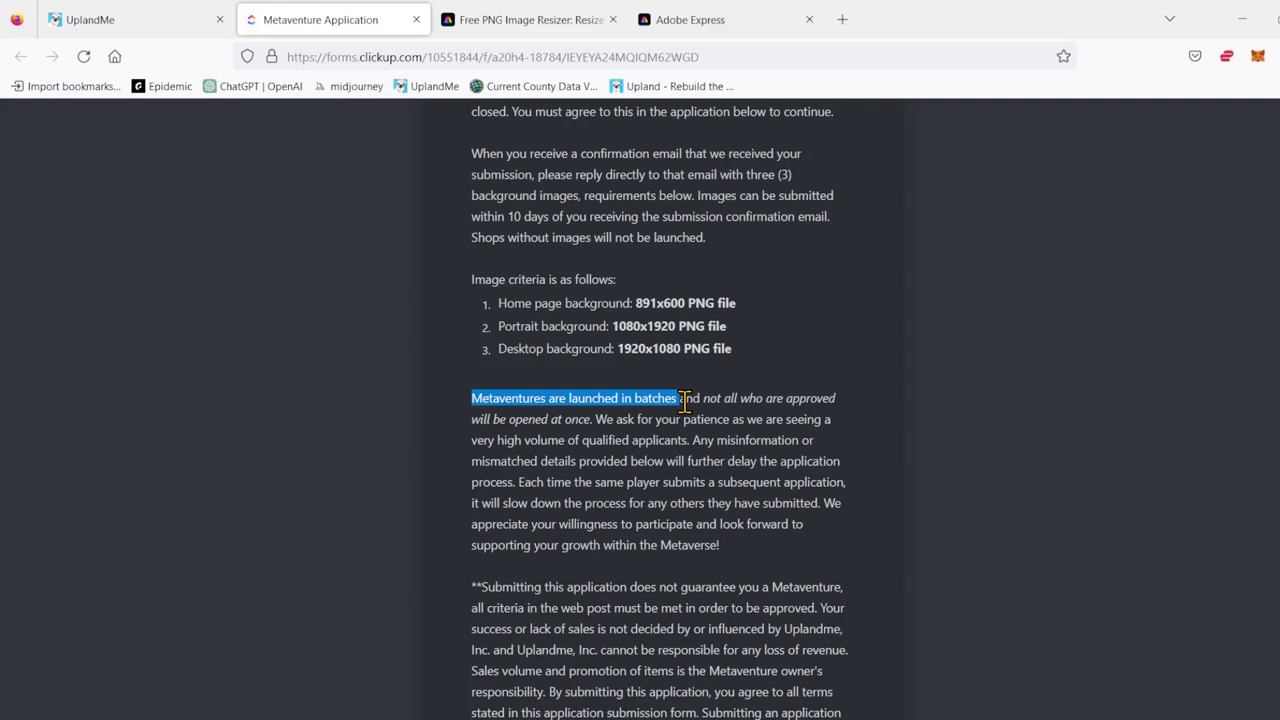
- Read the batch-launch and approval terms down to the first application questions
scroll(697, 423, "down", 5)
scroll(701, 425, "up", 2)
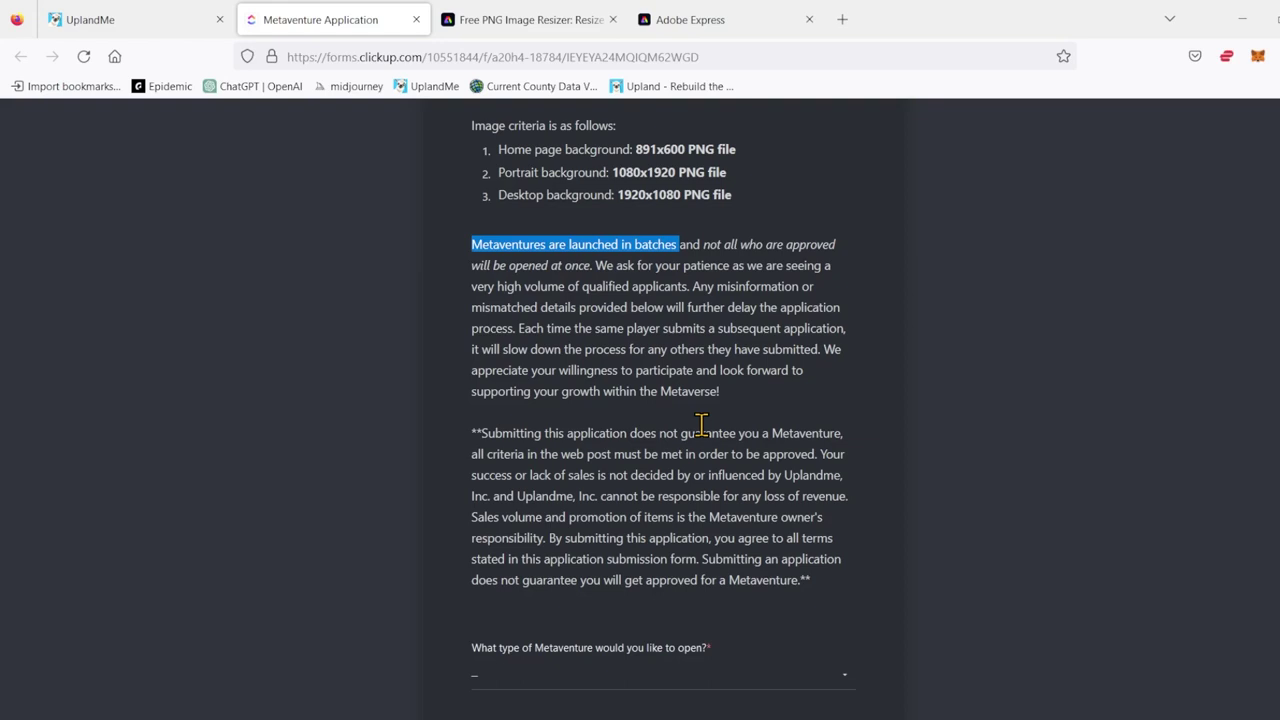
scroll(701, 425, "down", 2)
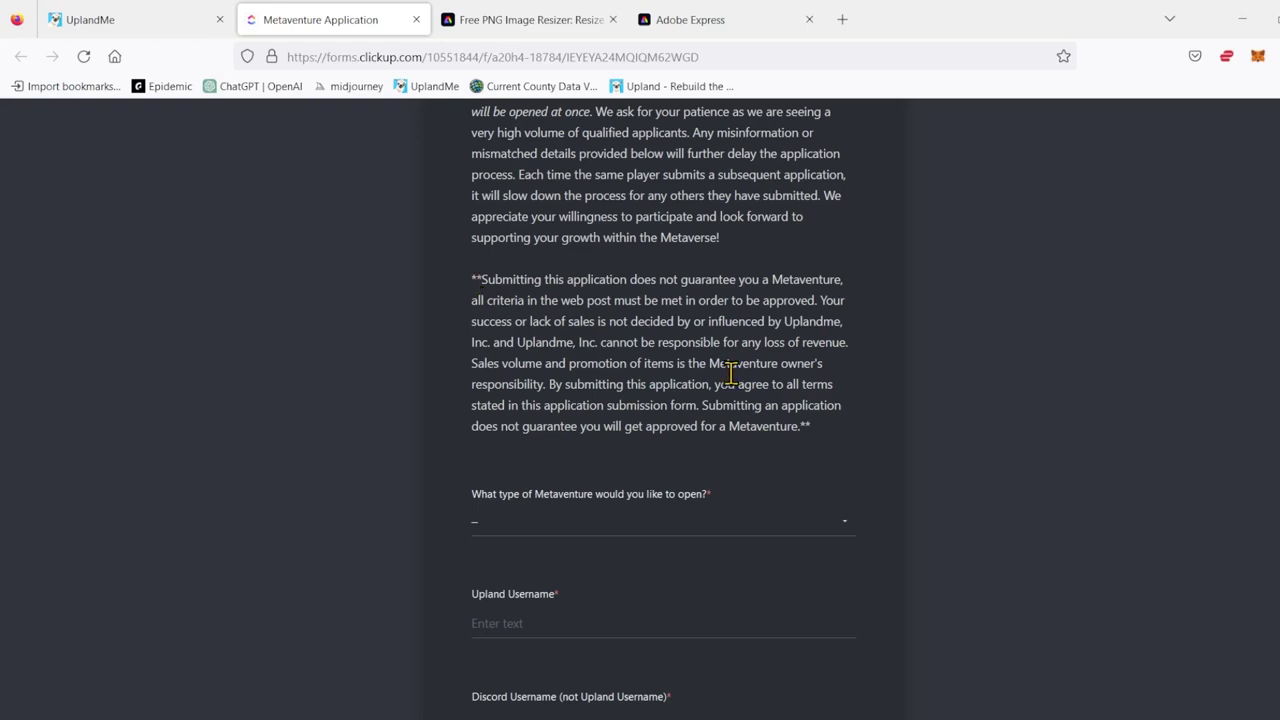
scroll(625, 371, "down", 3)
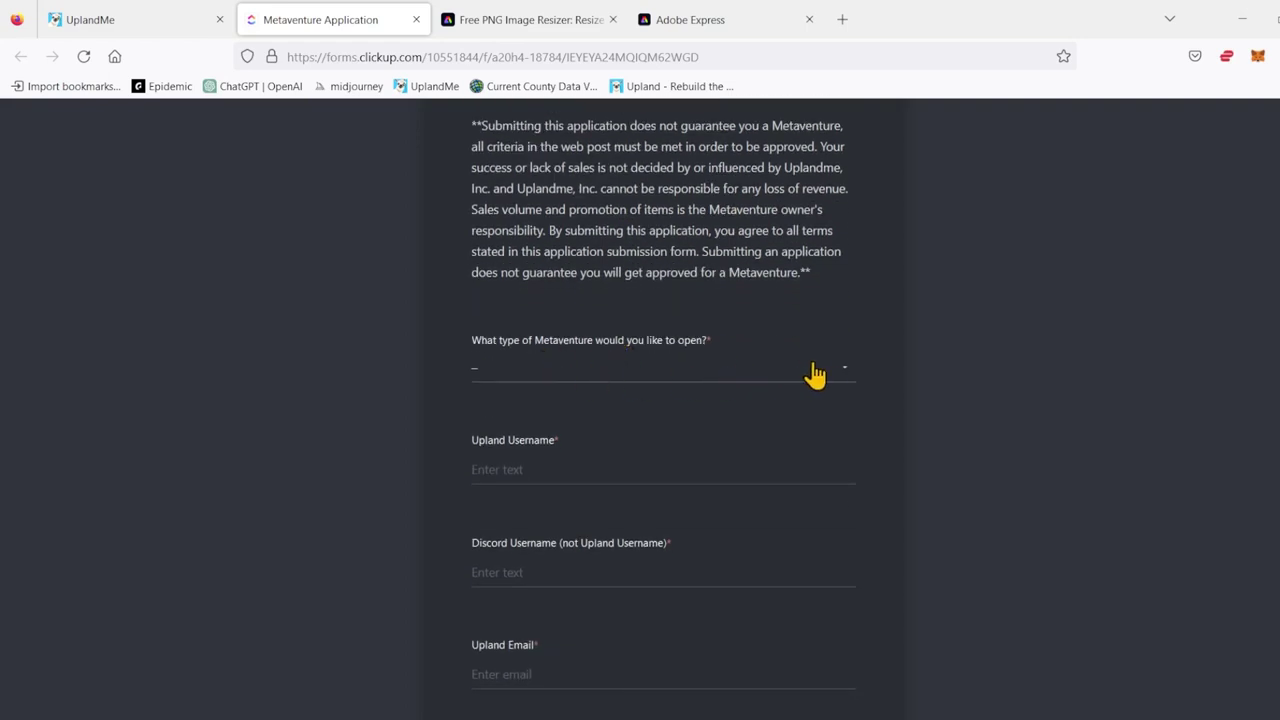
- Review the options offered for the type of Metaventure to open, without choosing one
left_click(841, 368)
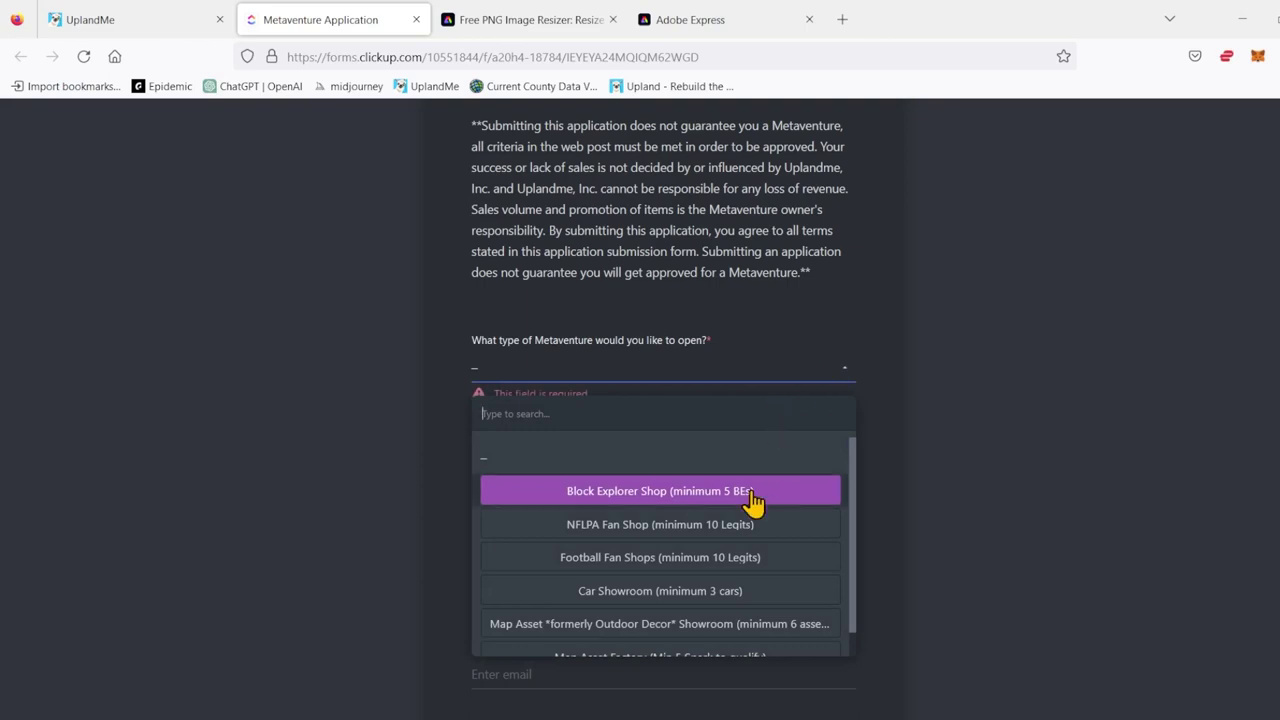
scroll(752, 500, "down", 1)
scroll(728, 528, "down", 3)
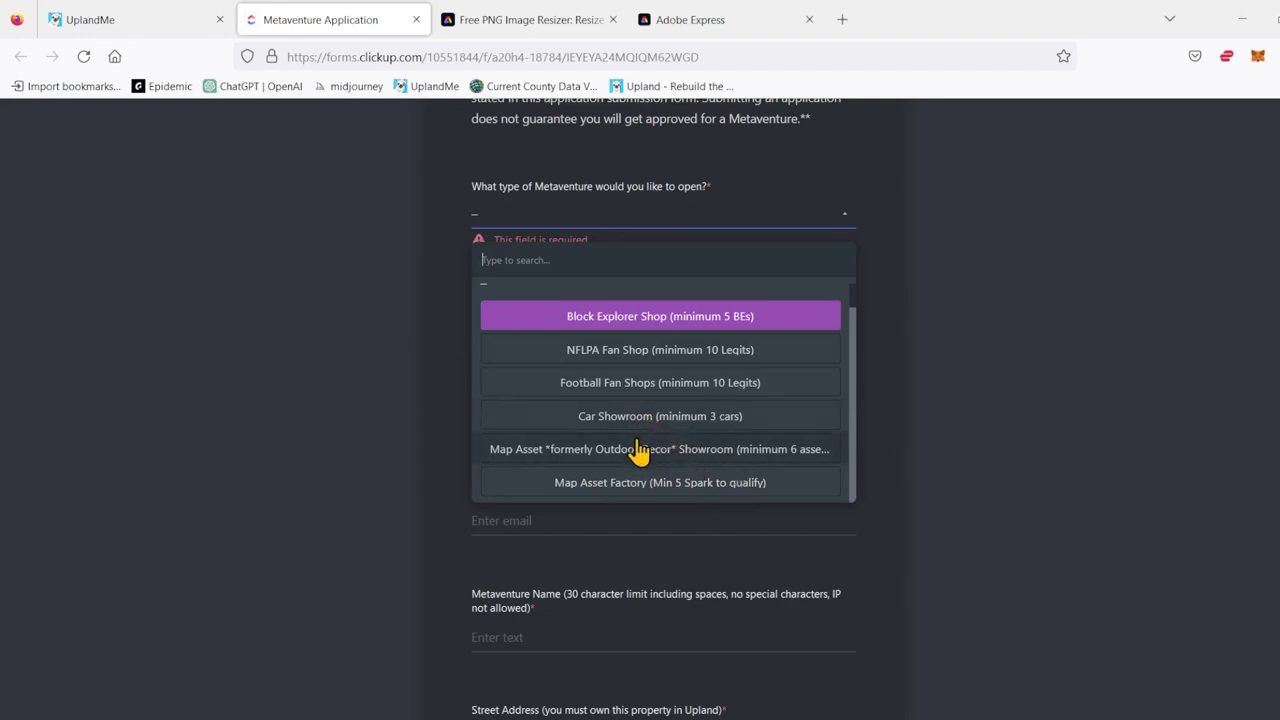
left_click(931, 423)
- Go through the Upland and Discord username fields, leaving both empty
left_click(604, 314)
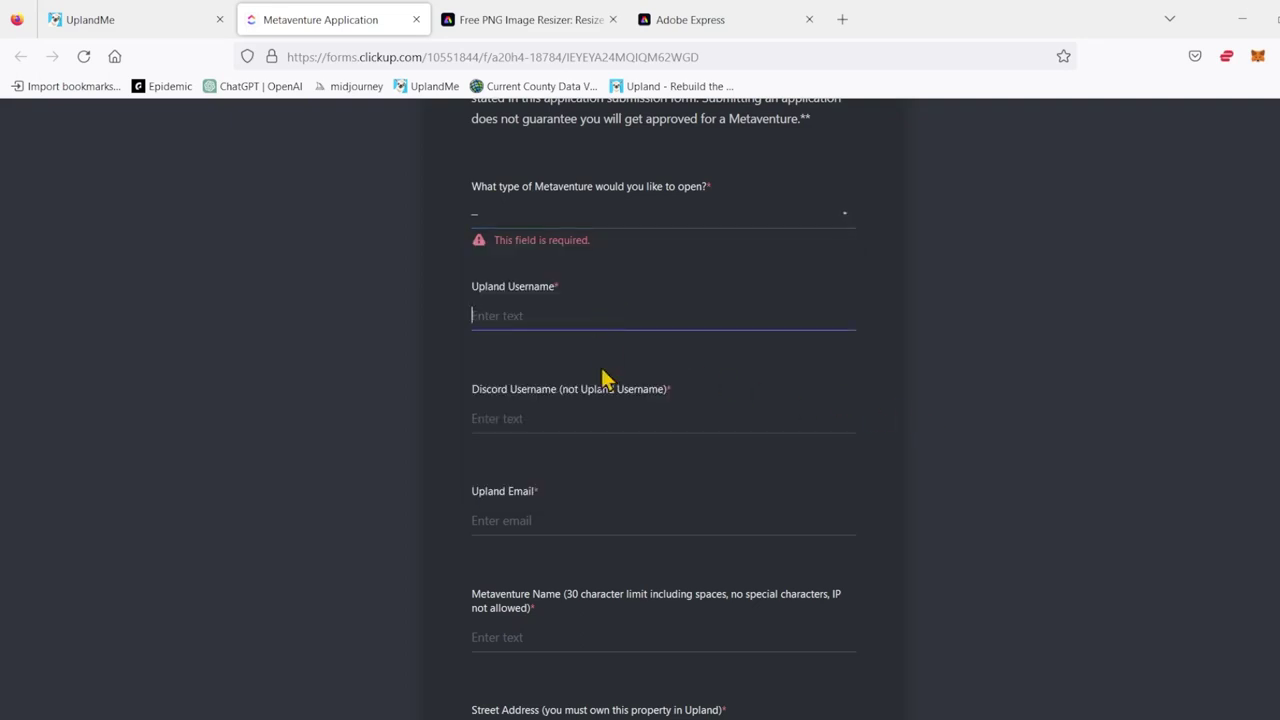
left_click(590, 413)
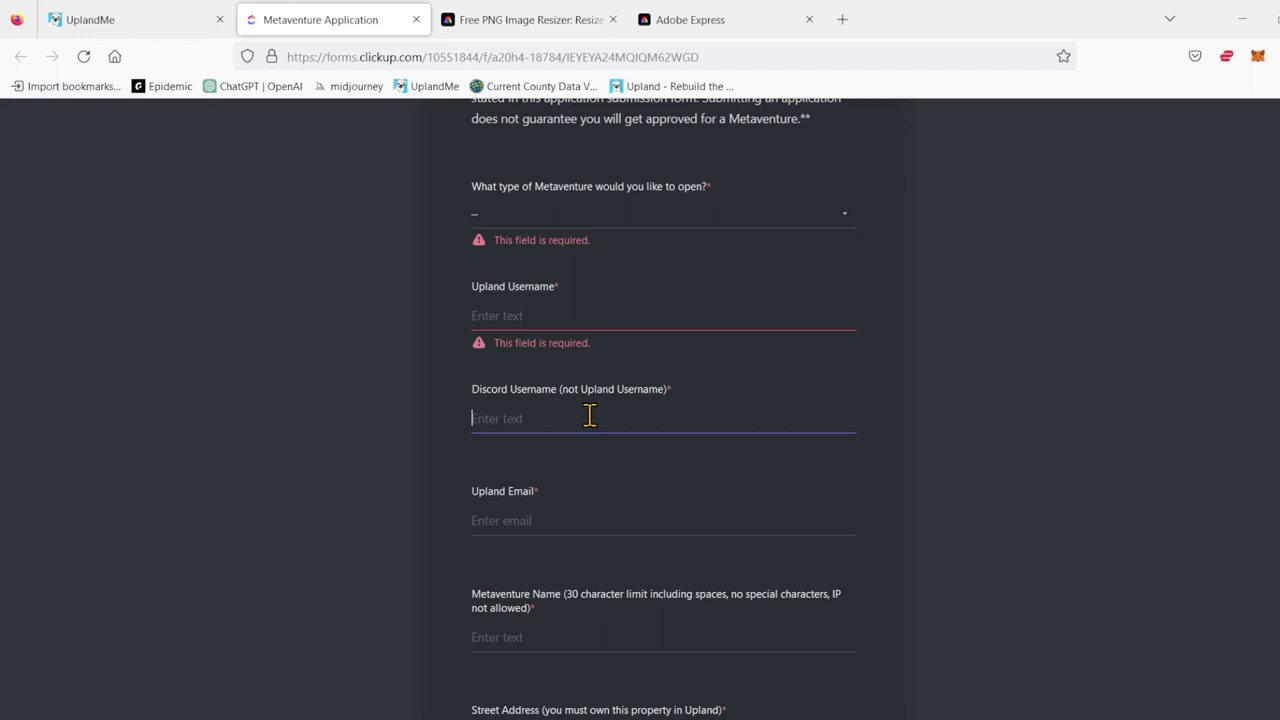
scroll(527, 370, "down", 3)
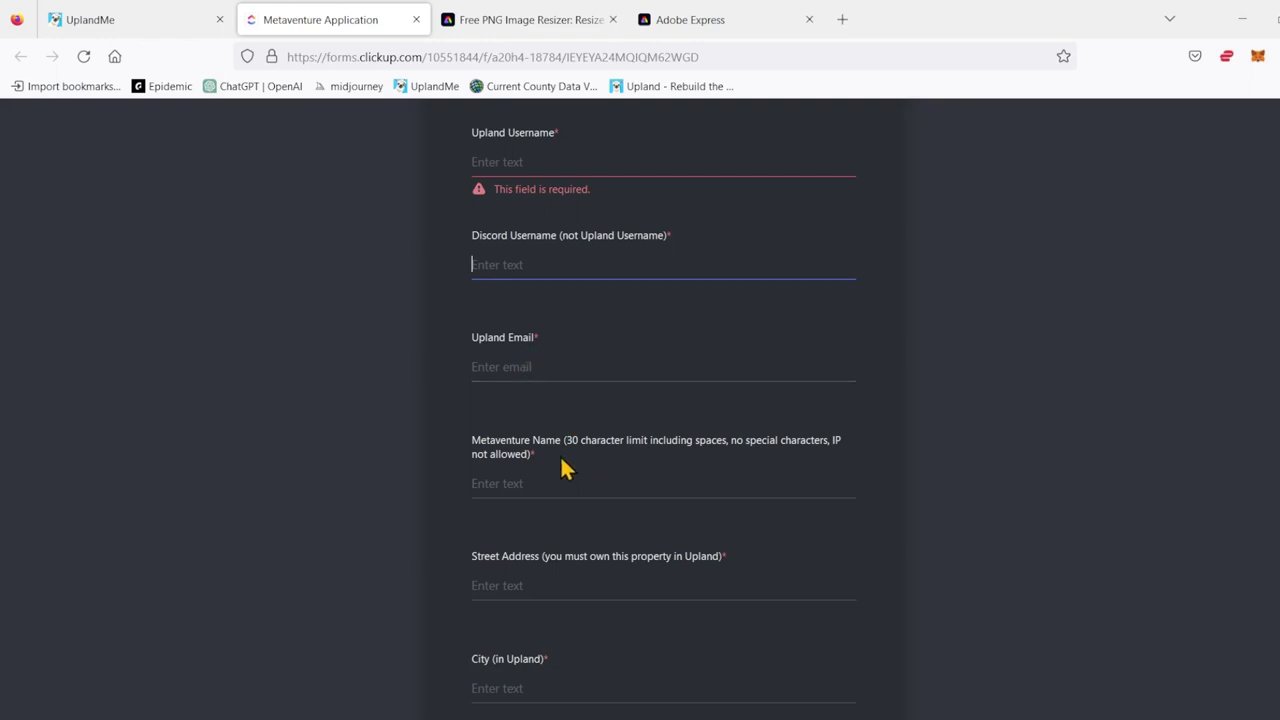
- Highlight the character limit in the Metaventure name question and enter Barrio Latino as the name
left_click_drag(568, 440, 619, 446)
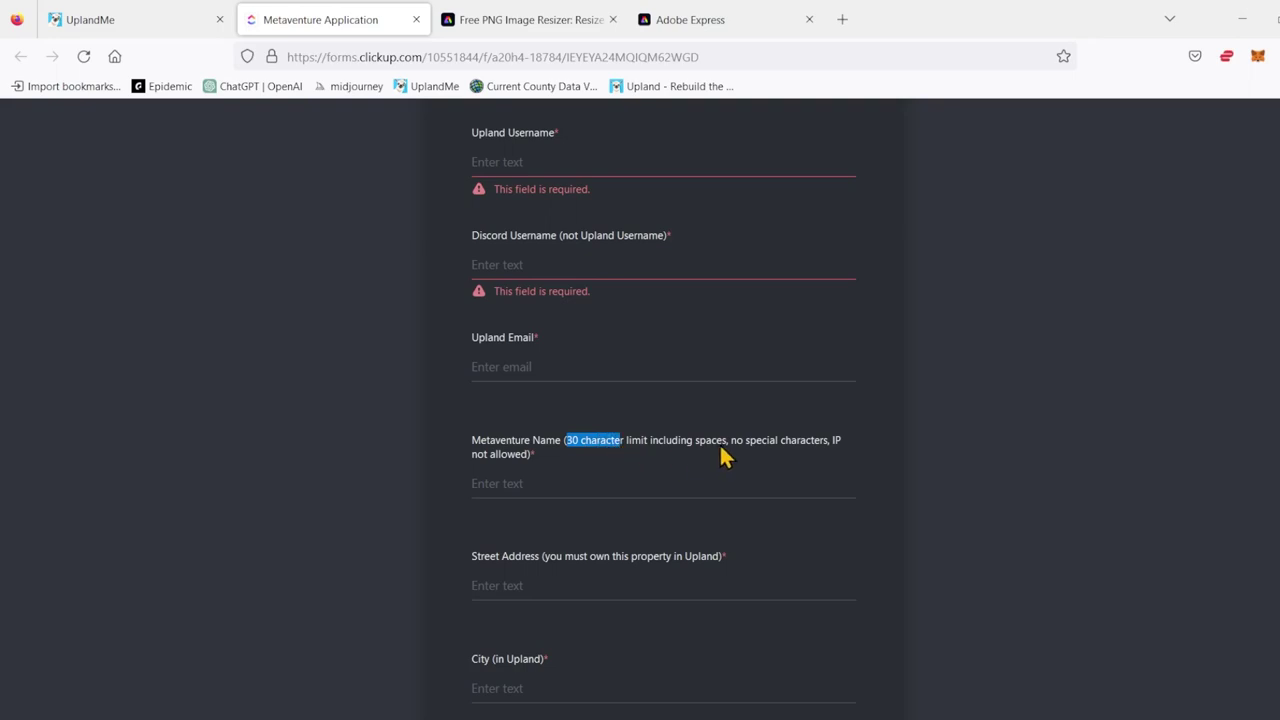
left_click(651, 483)
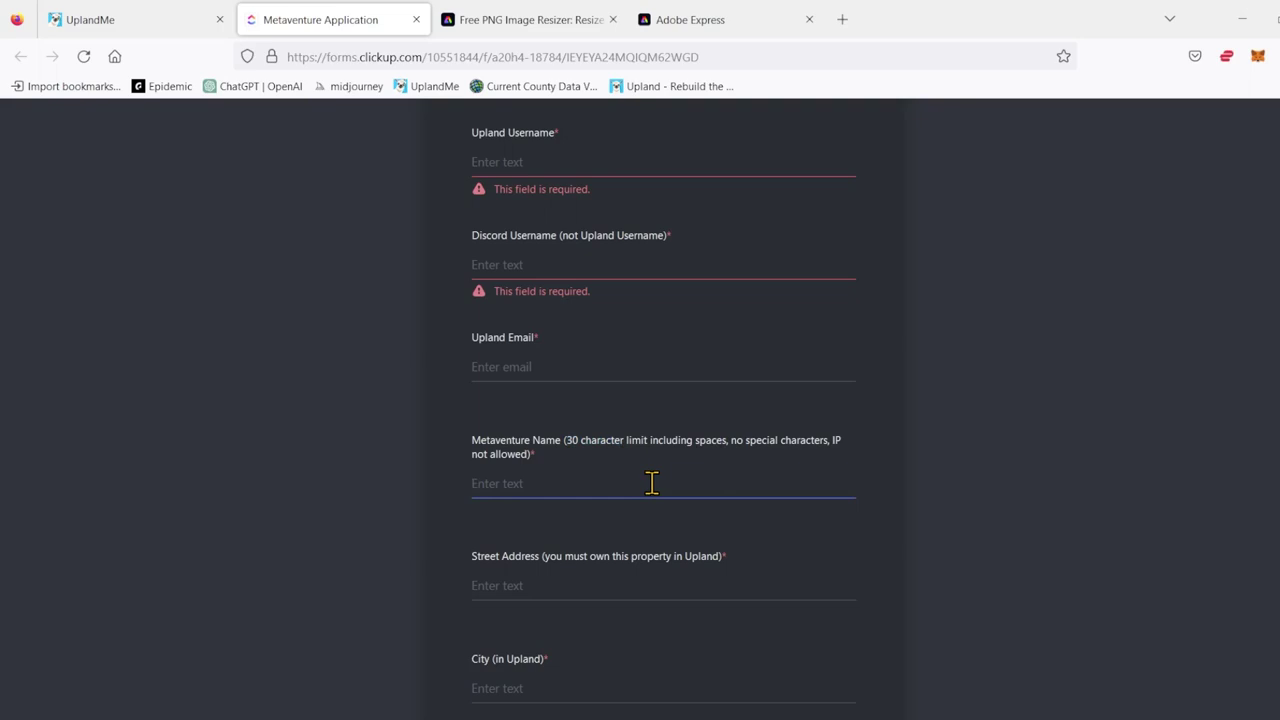
type("Barrio Latino")
key("Left")
key("Left")
key("Left")
key("Left")
left_click(602, 476)
- Highlight the rule against IP in the name question and append StarWars to the Metaventure name
double_click(836, 442)
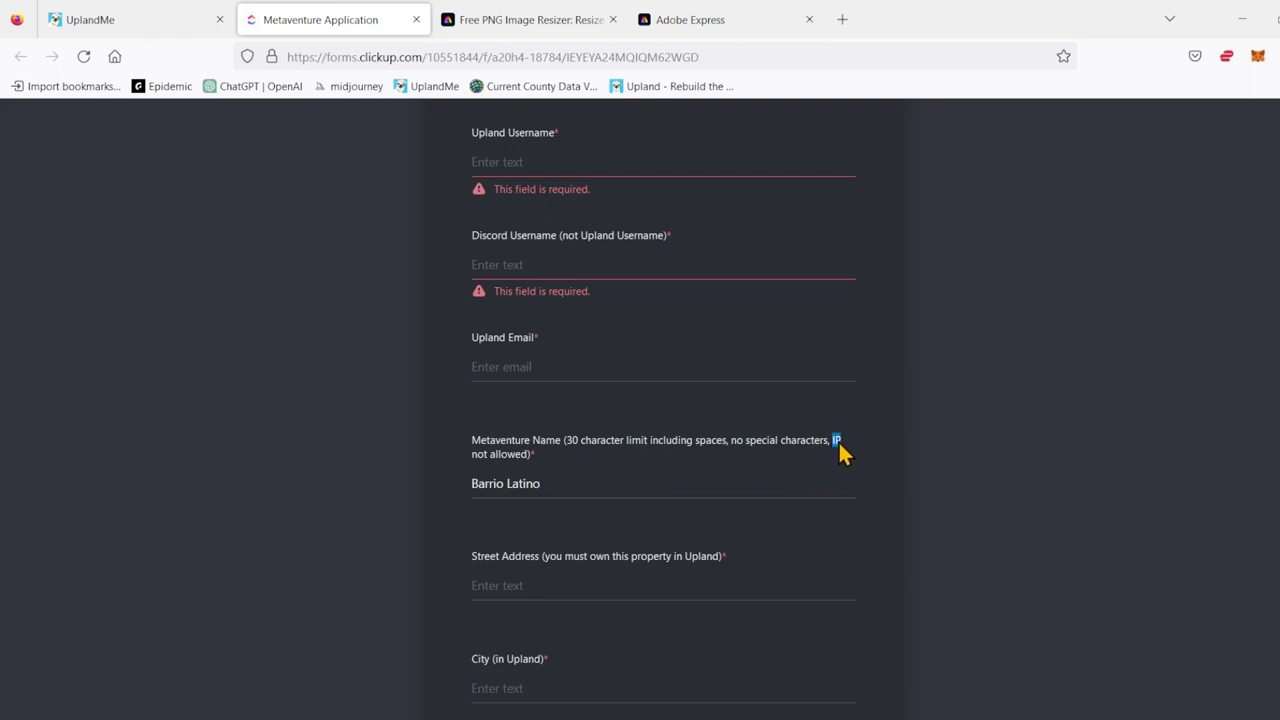
left_click_drag(839, 446, 841, 453)
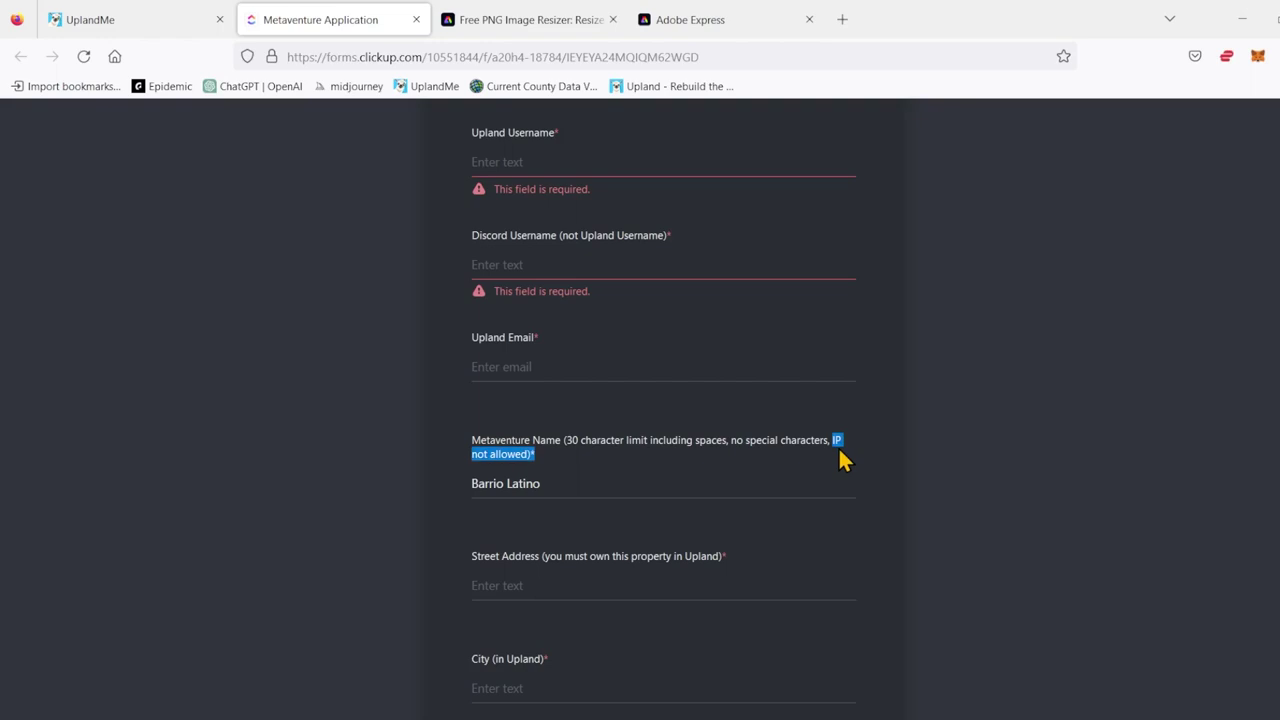
left_click(615, 484)
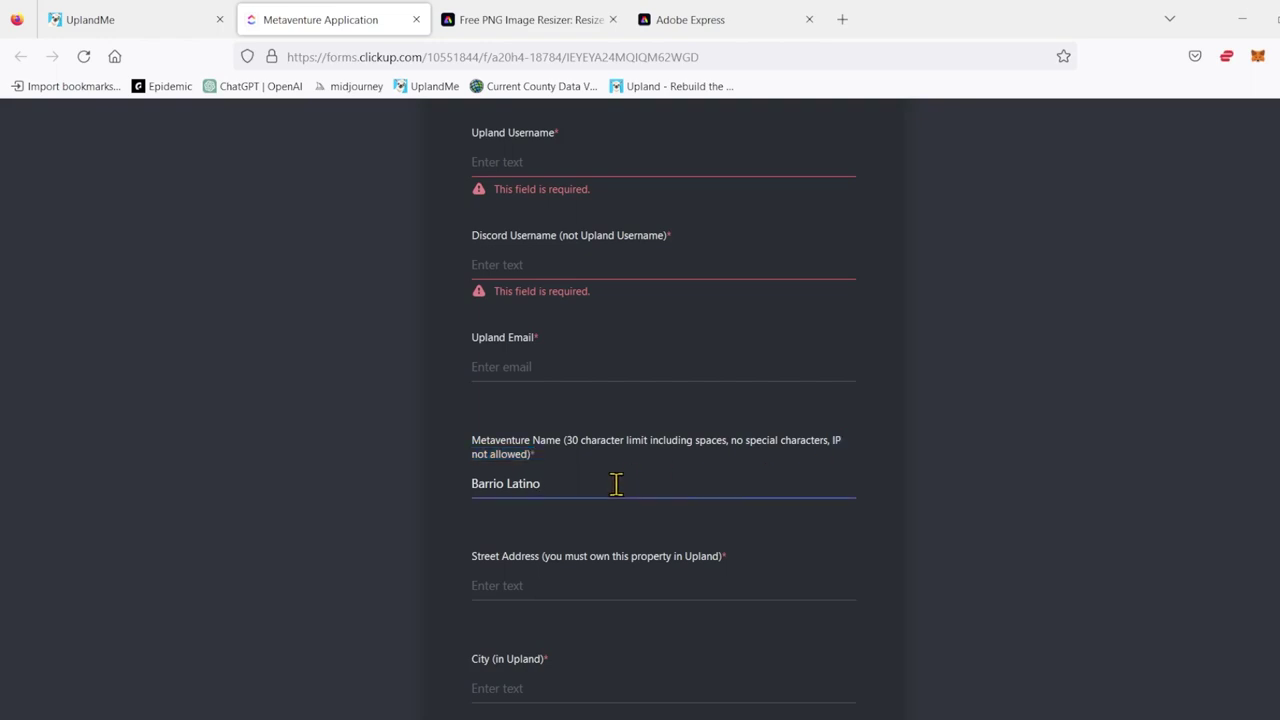
type("StarWars")
- Pass through the street address and city fields without filling them, and enter N/A as the spark amount
scroll(600, 450, "down", 2)
left_click(497, 431)
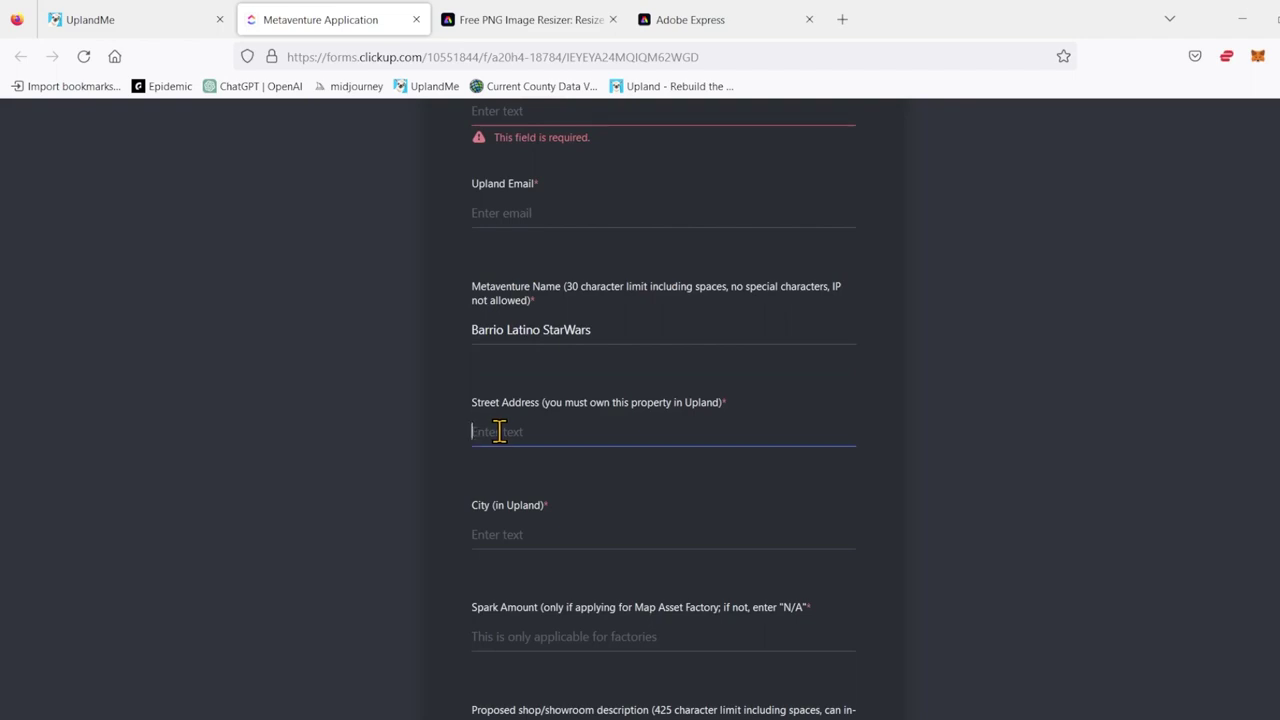
scroll(502, 438, "down", 2)
left_click(516, 380)
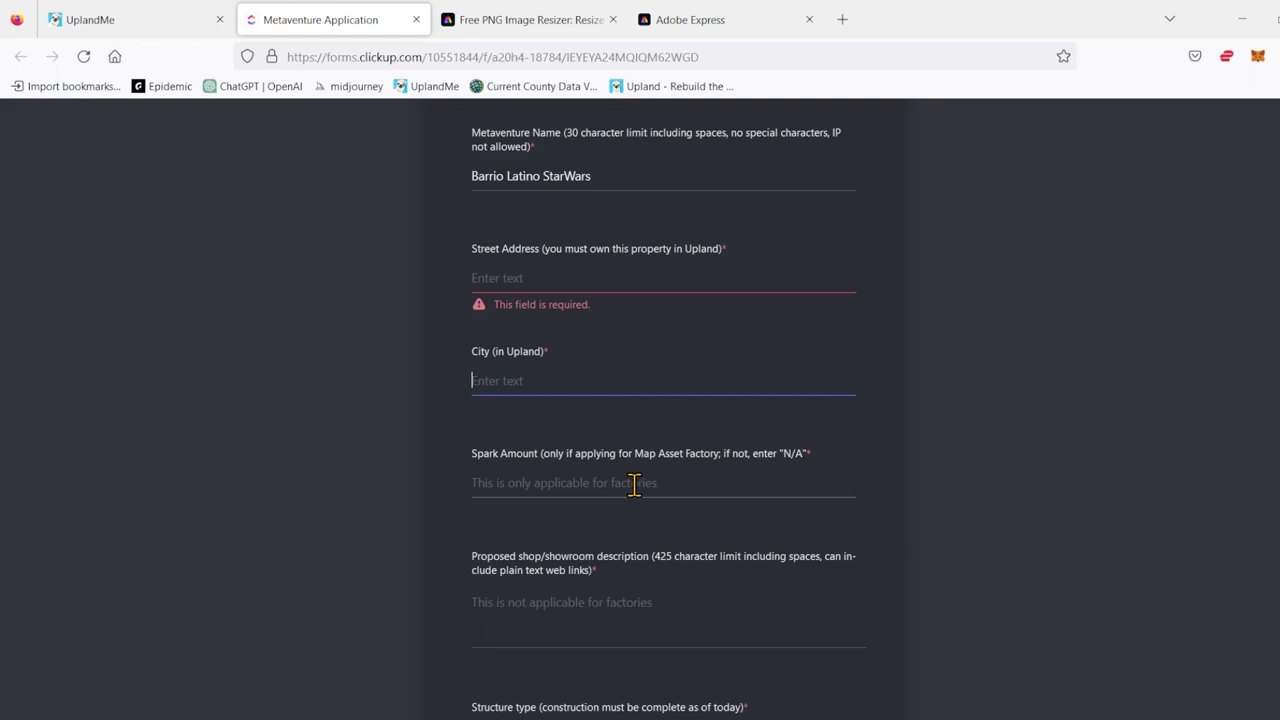
left_click(586, 482)
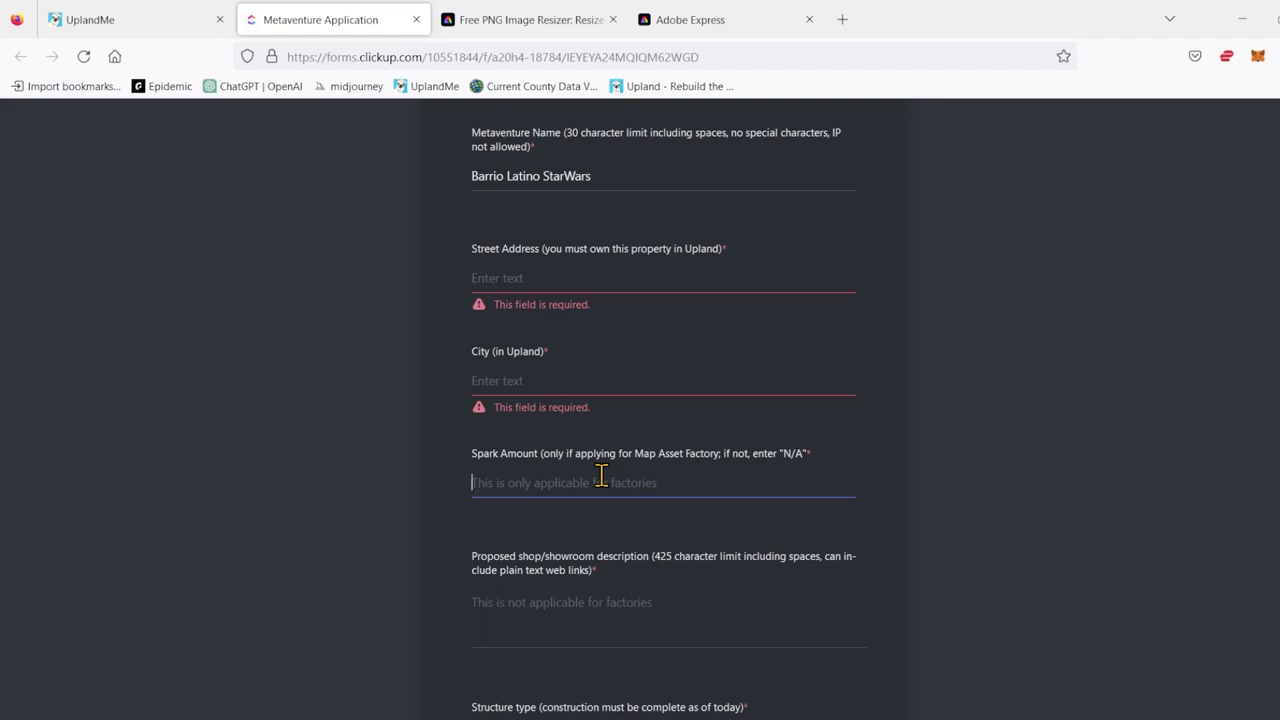
type("N/A")
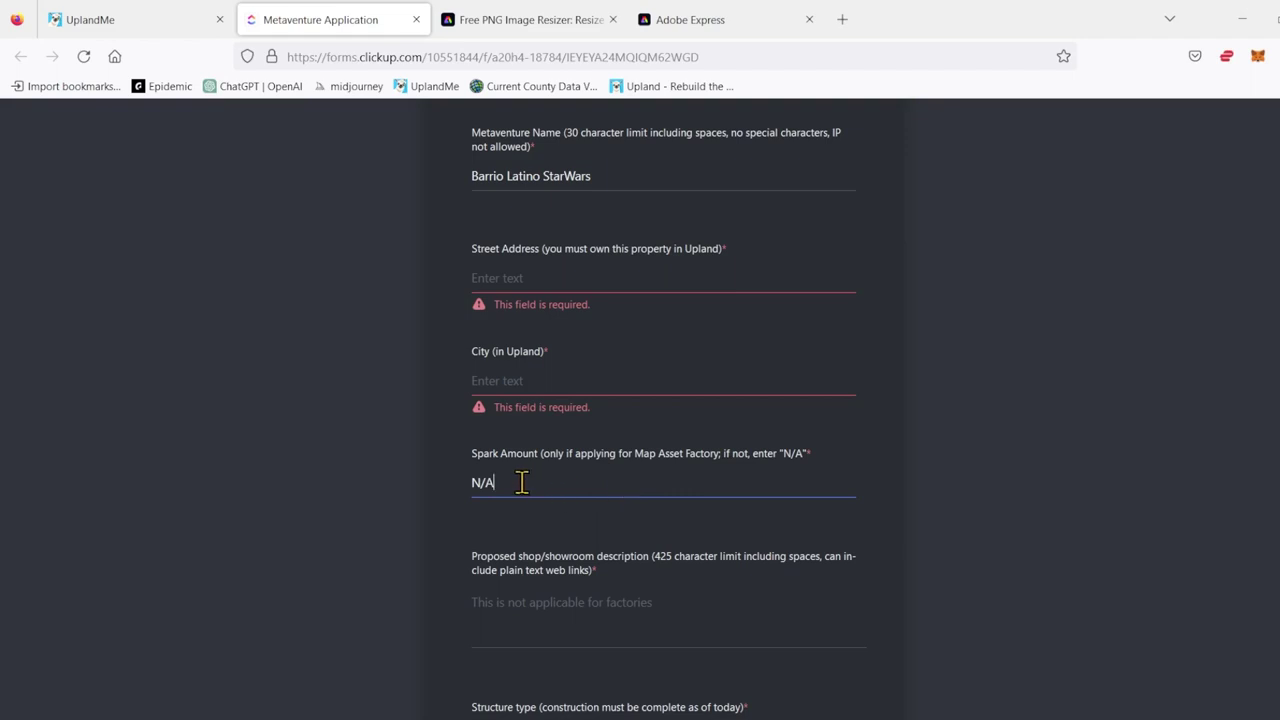
- View the LOYL LEGITS shop description in Upland, and highlight the web link and character limit rules in the form's shop description question
scroll(521, 483, "down", 2)
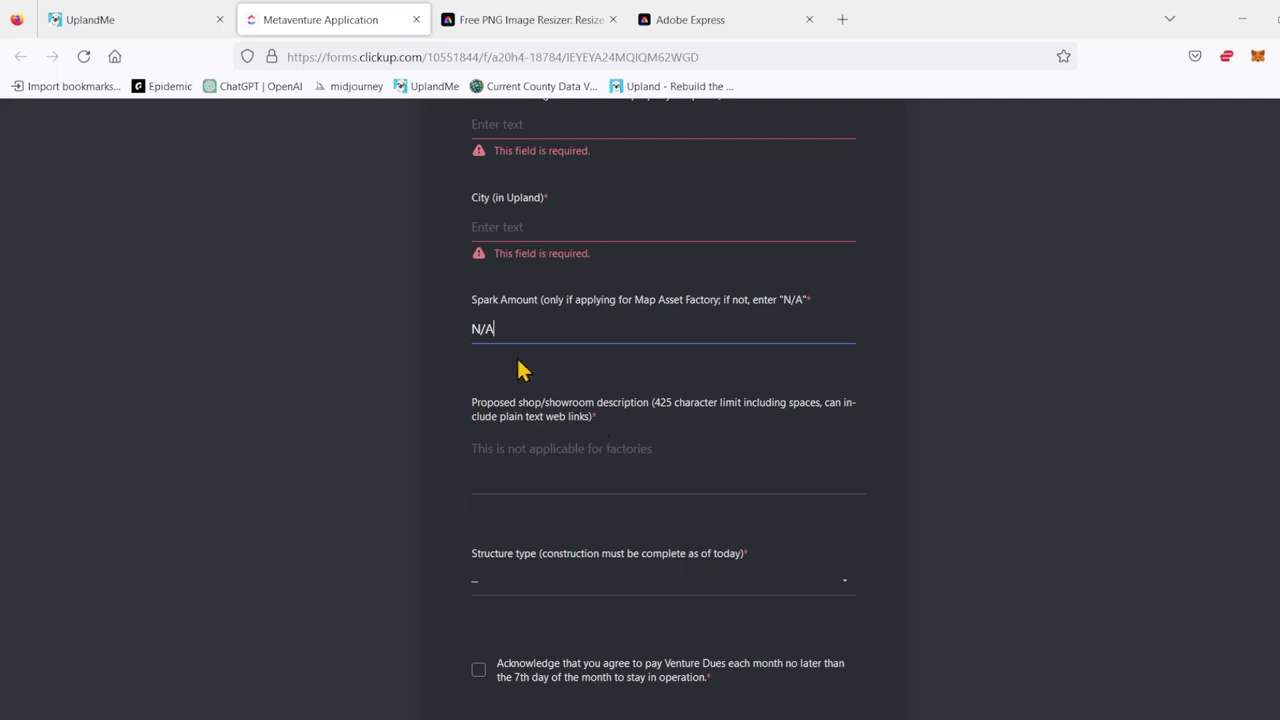
left_click(87, 21)
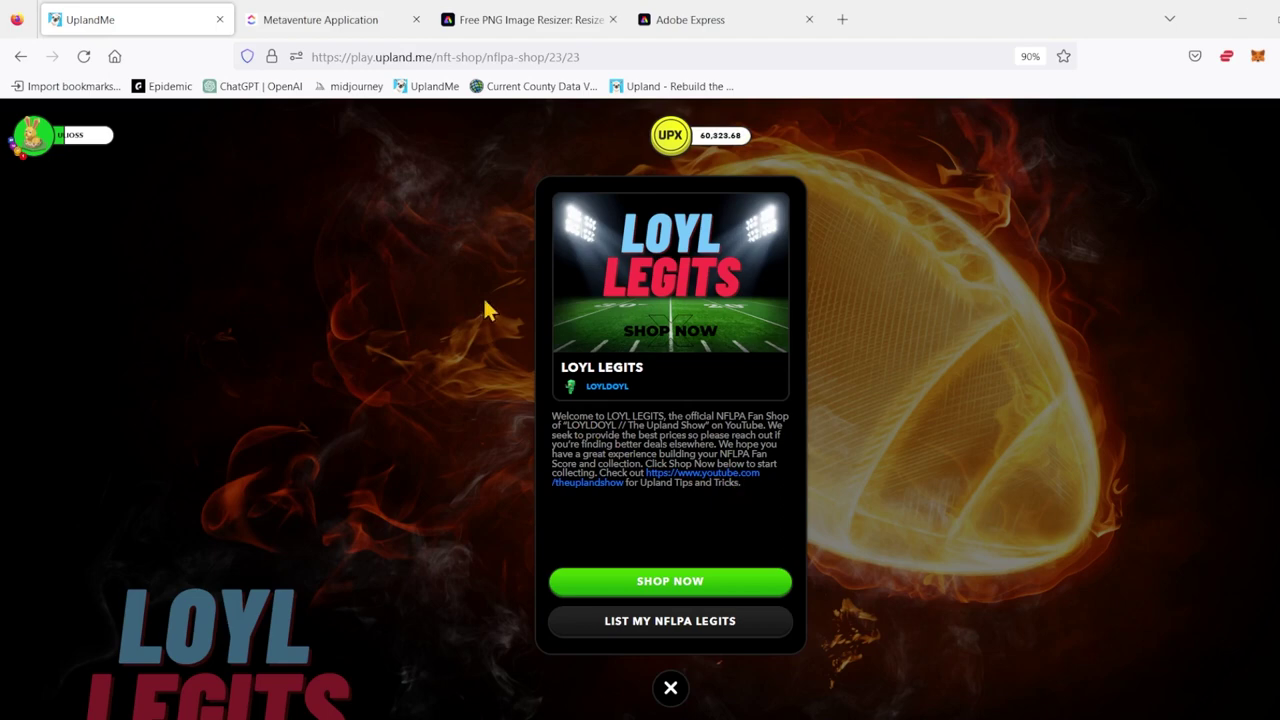
left_click(305, 25)
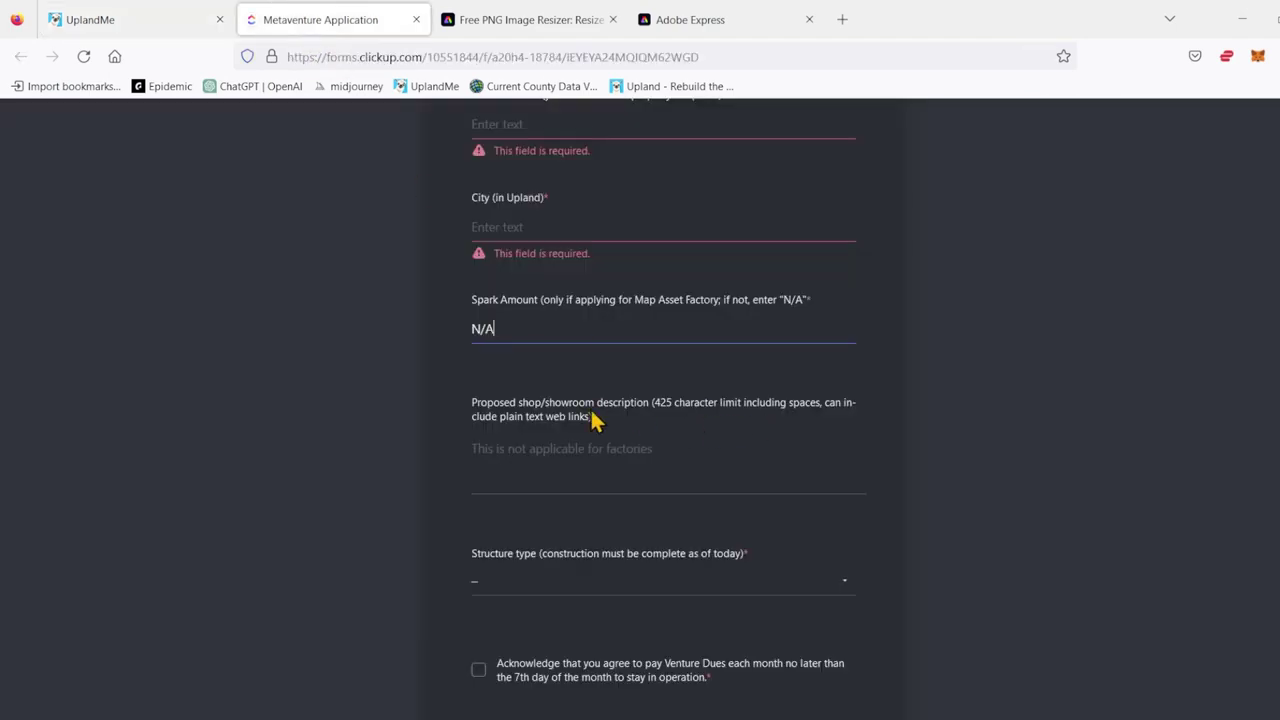
left_click_drag(590, 418, 500, 423)
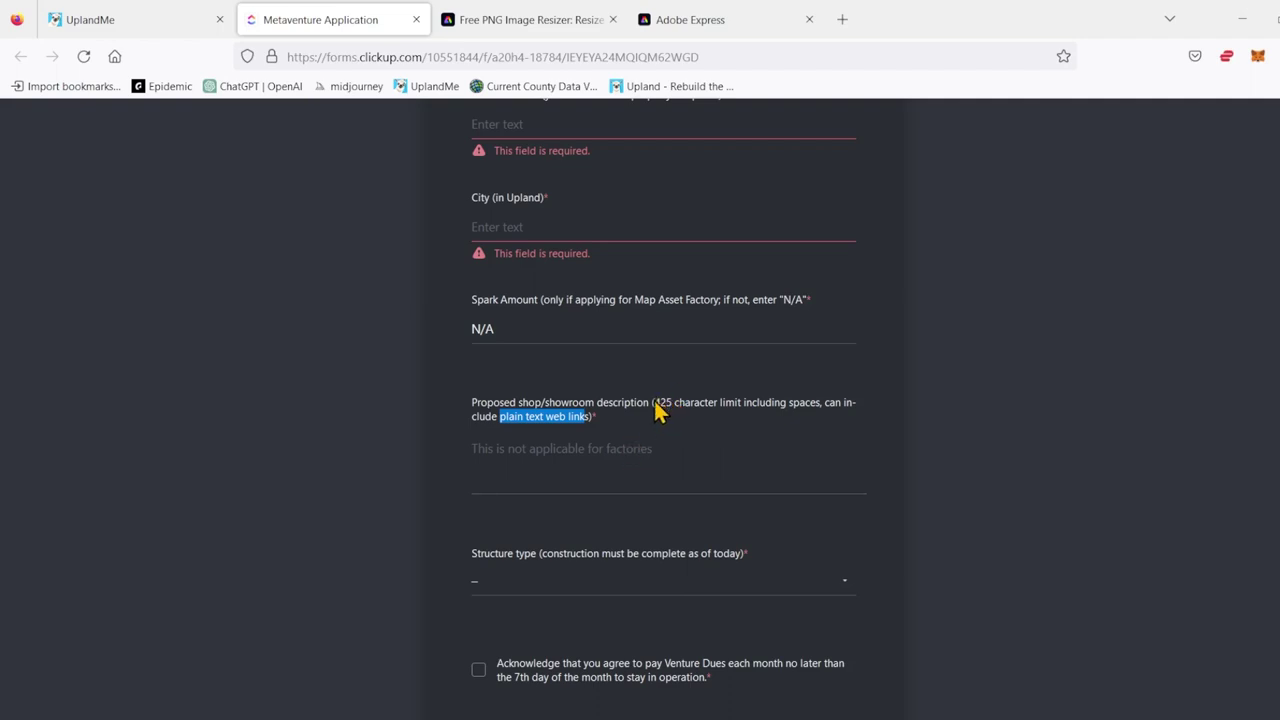
left_click_drag(654, 404, 668, 405)
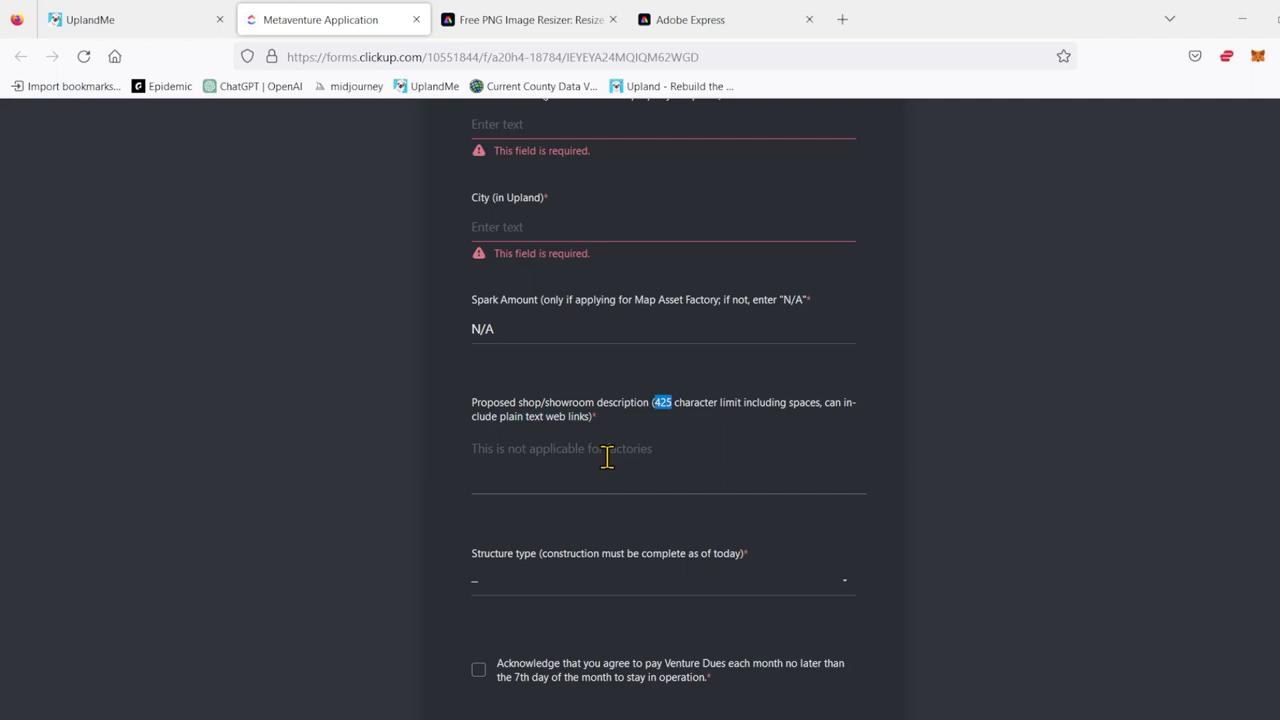
- Examine the structure type options, including the showrooms and factories with their capacities, and close the list without choosing one
scroll(620, 434, "down", 2)
left_click(655, 420)
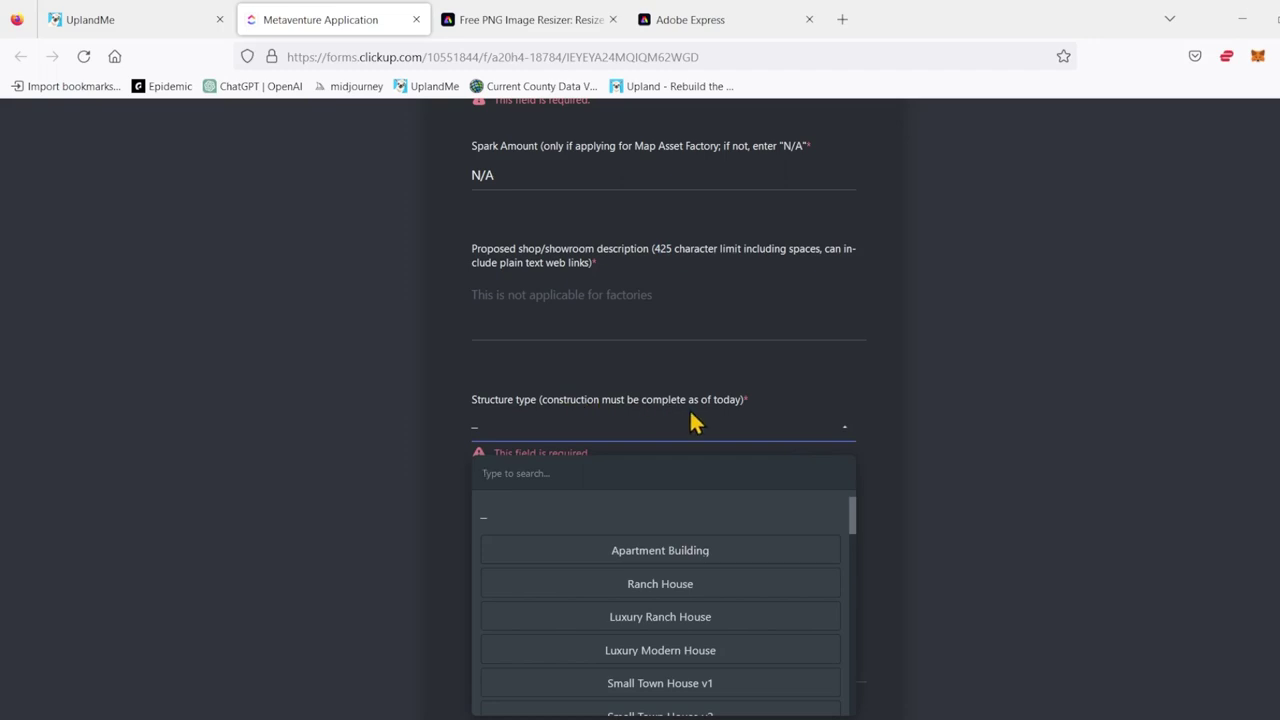
scroll(752, 420, "down", 2)
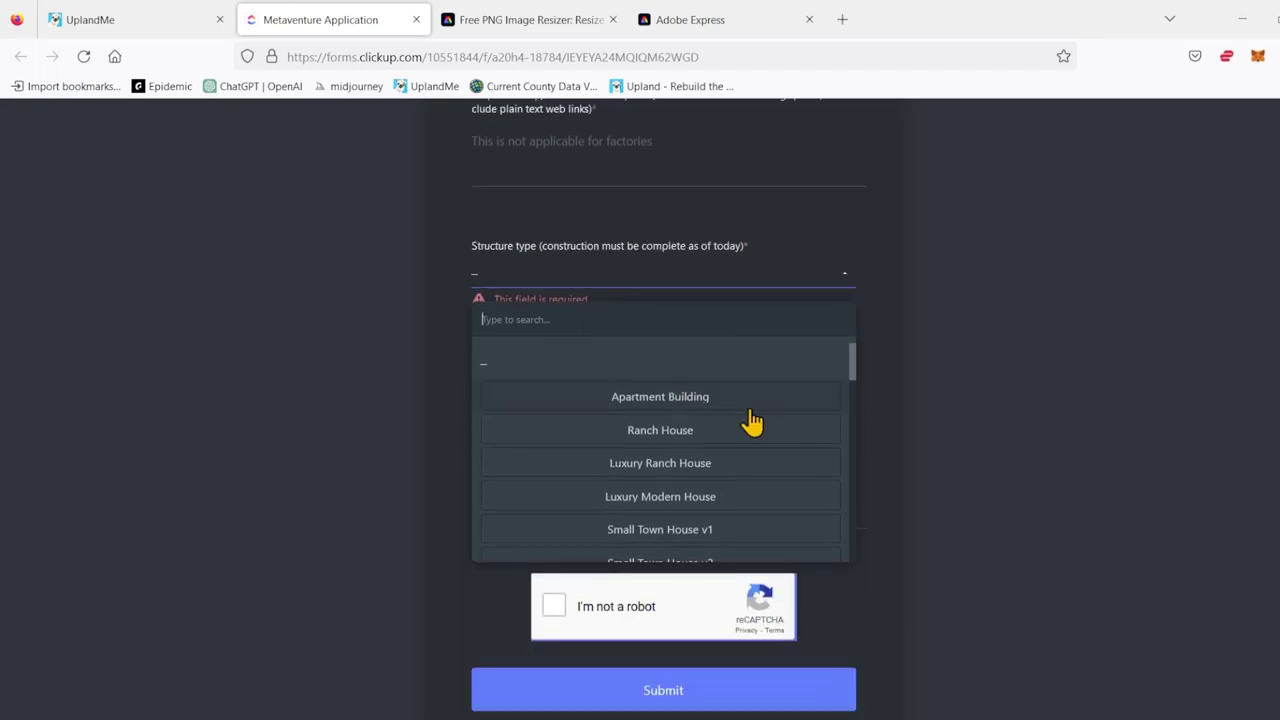
scroll(705, 436, "down", 10)
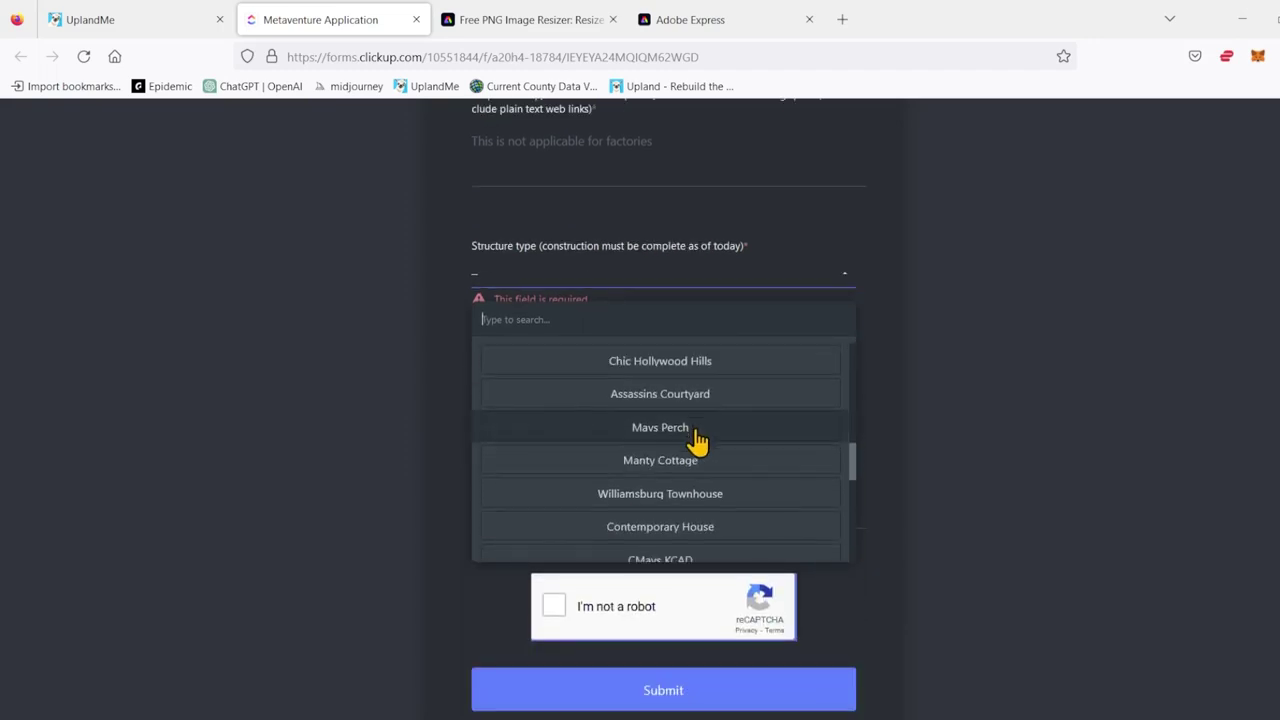
scroll(697, 440, "up", 2)
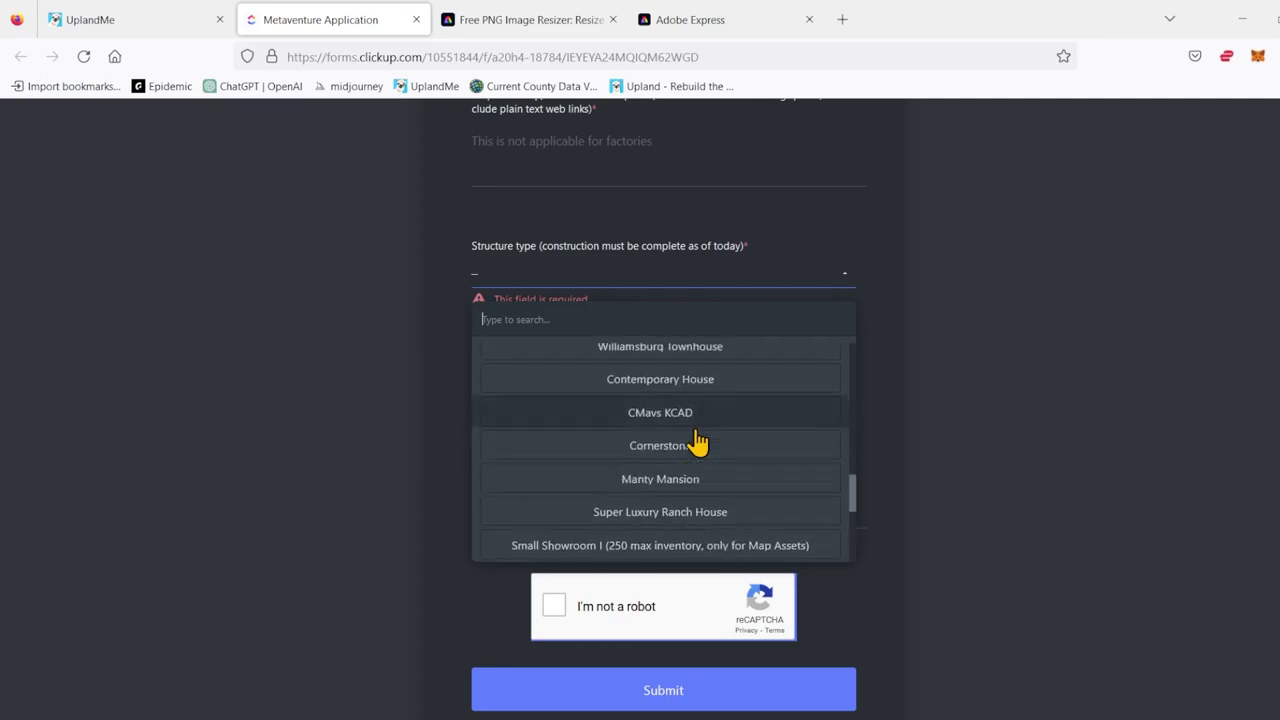
scroll(697, 440, "down", 3)
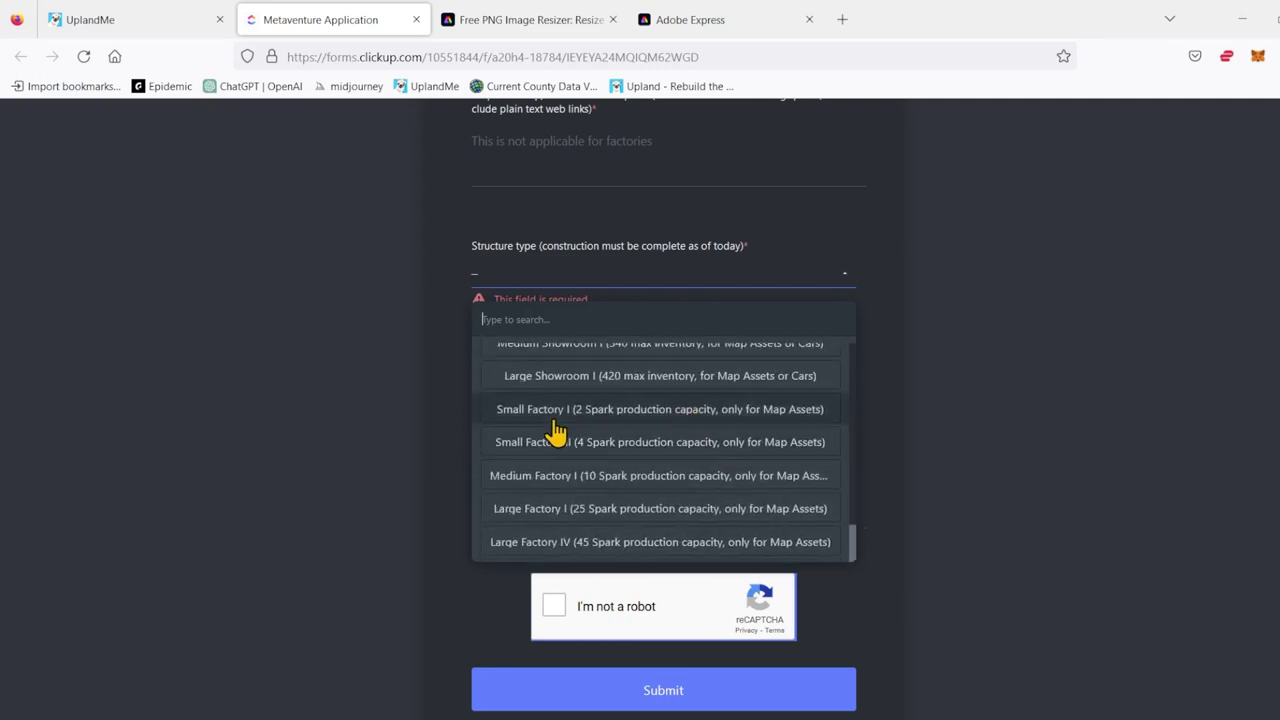
scroll(556, 430, "down", 2)
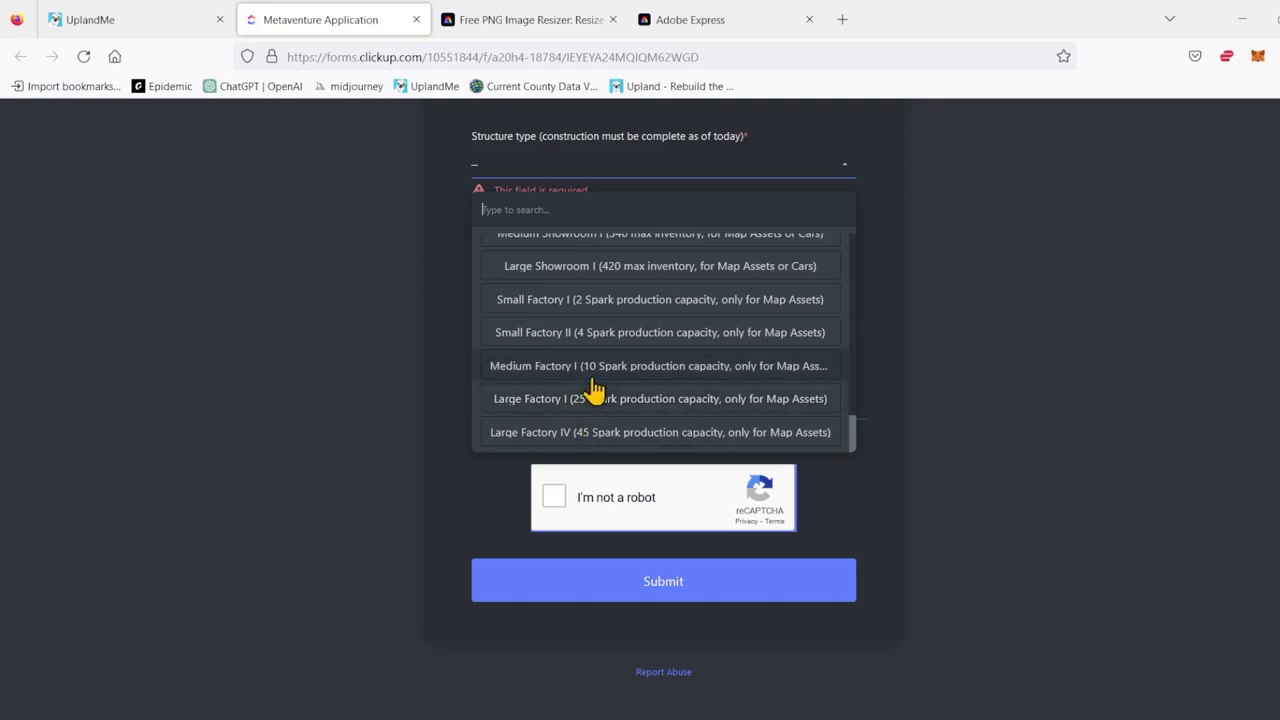
scroll(592, 405, "up", 3)
scroll(595, 403, "down", 3)
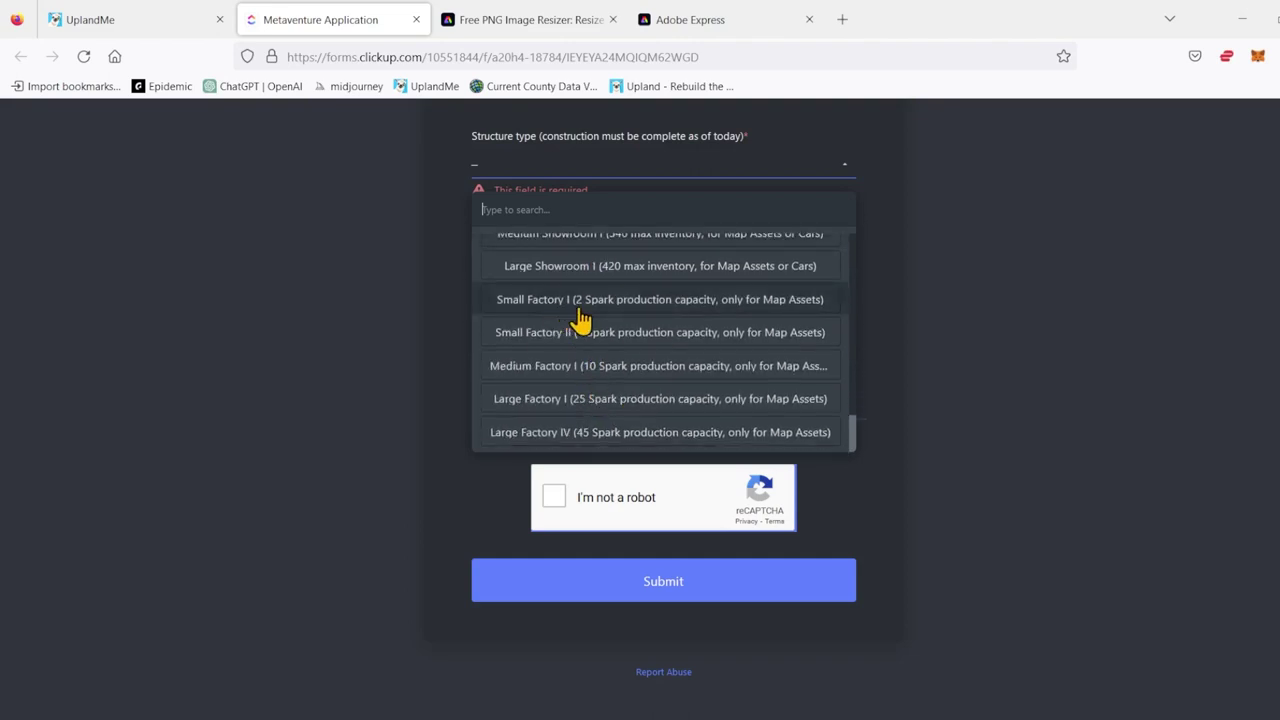
left_click(1028, 335)
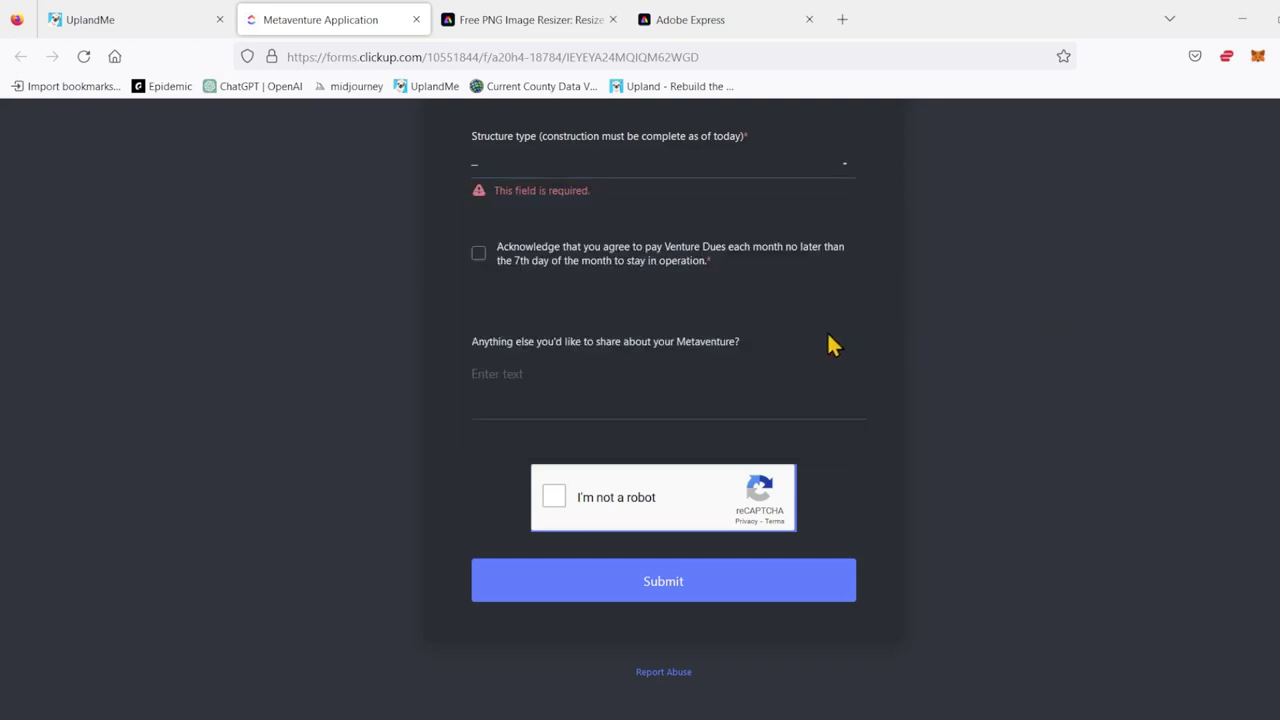
- Acknowledge the agreement to pay monthly Venture Dues and place the cursor in the additional comments field
scroll(826, 338, "up", 2)
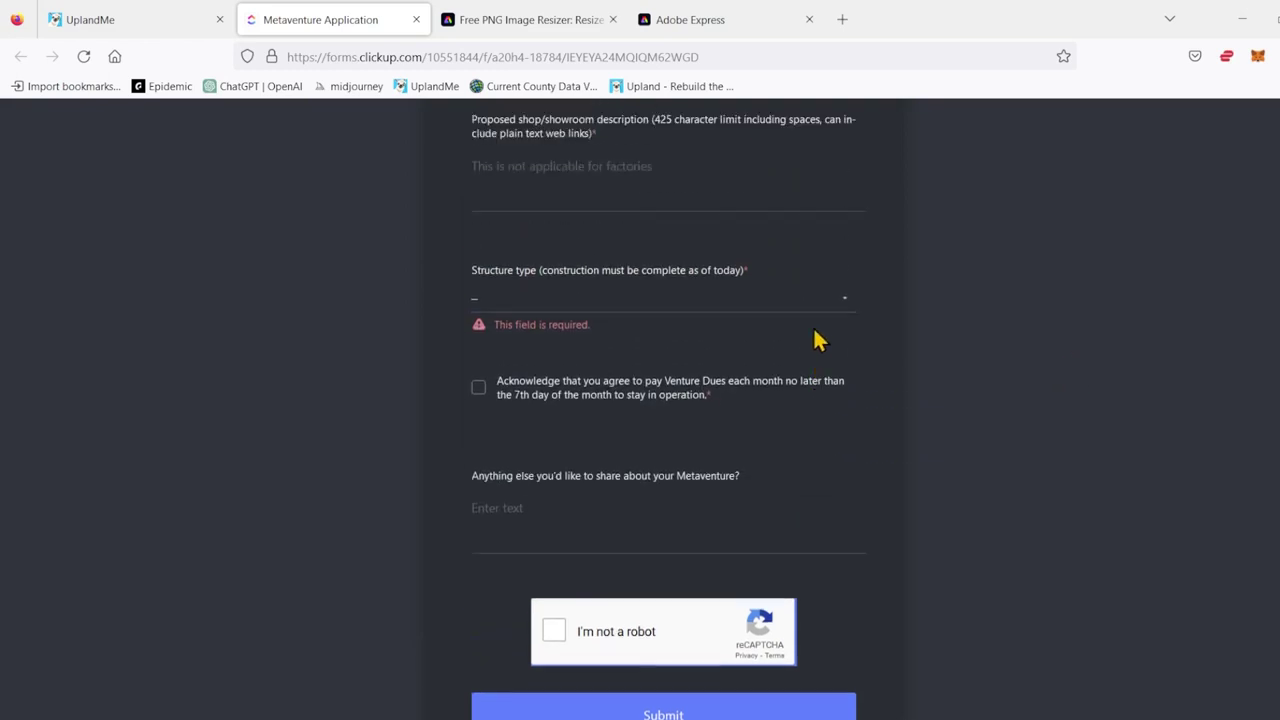
left_click(571, 526)
left_click(478, 407)
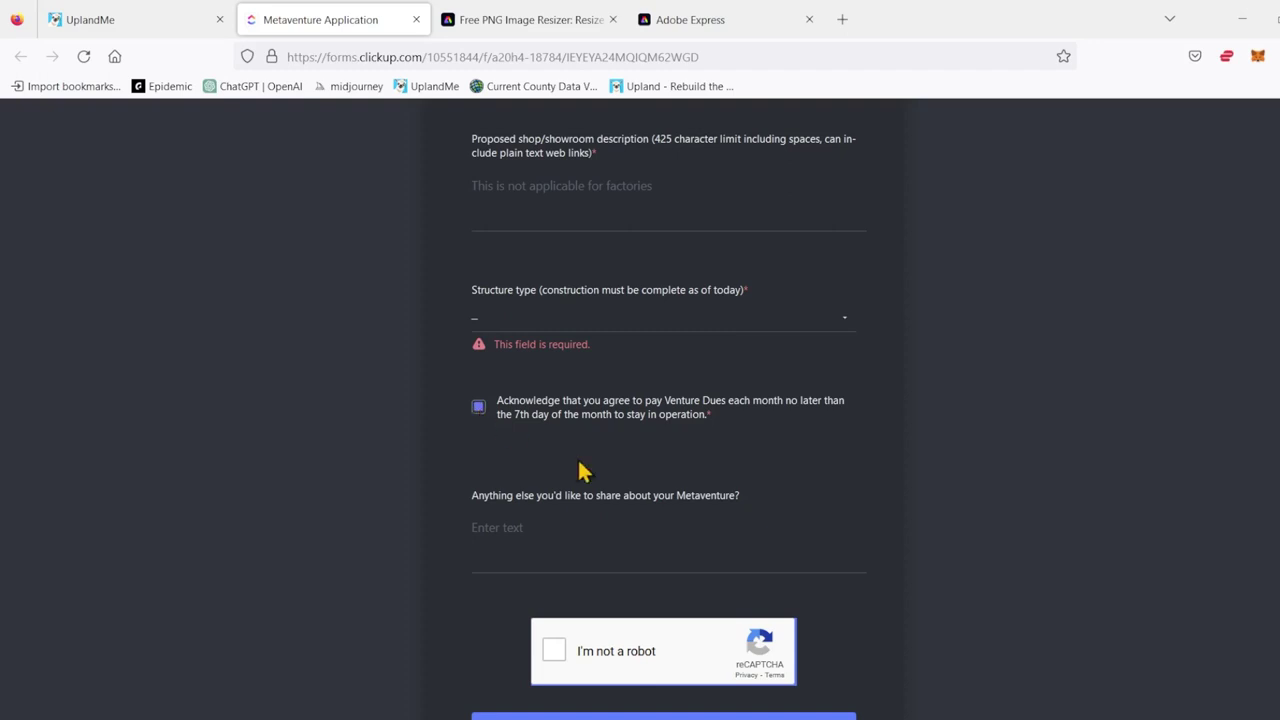
left_click(643, 558)
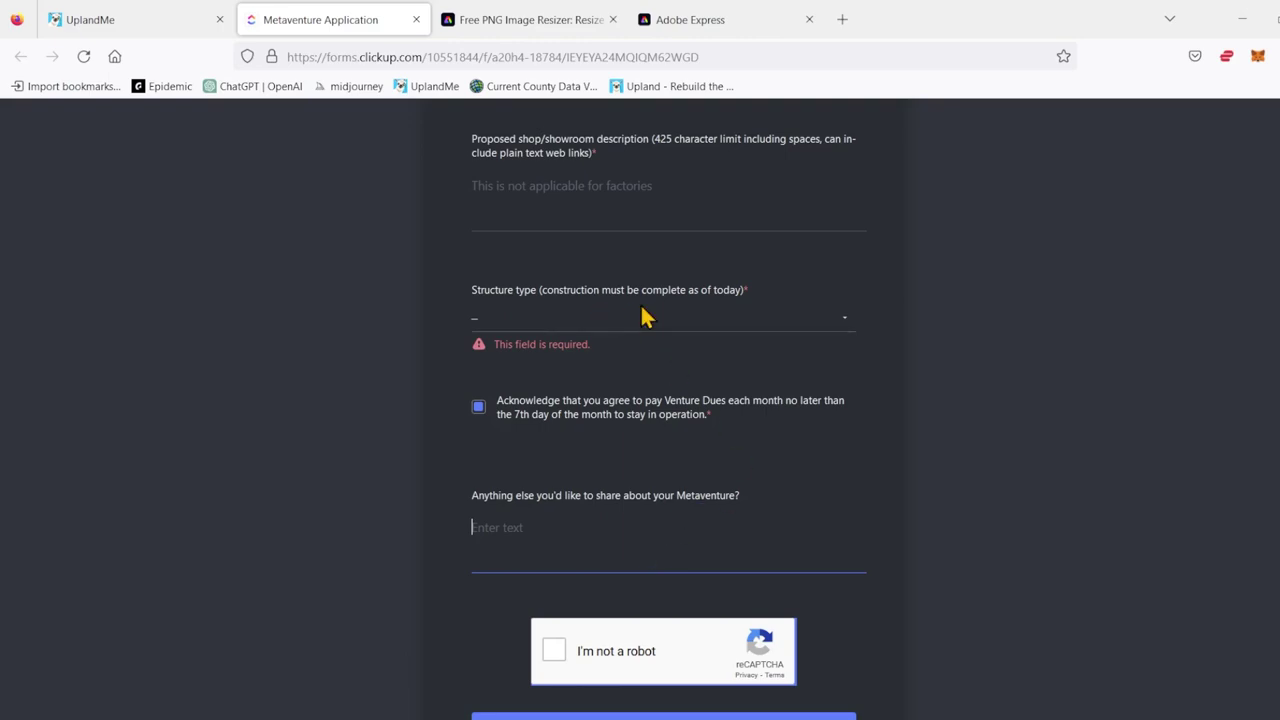
- Return to the image criteria and highlight the size requirements for the home page, portrait and desktop backgrounds
scroll(646, 317, "up", 15)
scroll(623, 316, "up", 5)
scroll(623, 316, "down", 2)
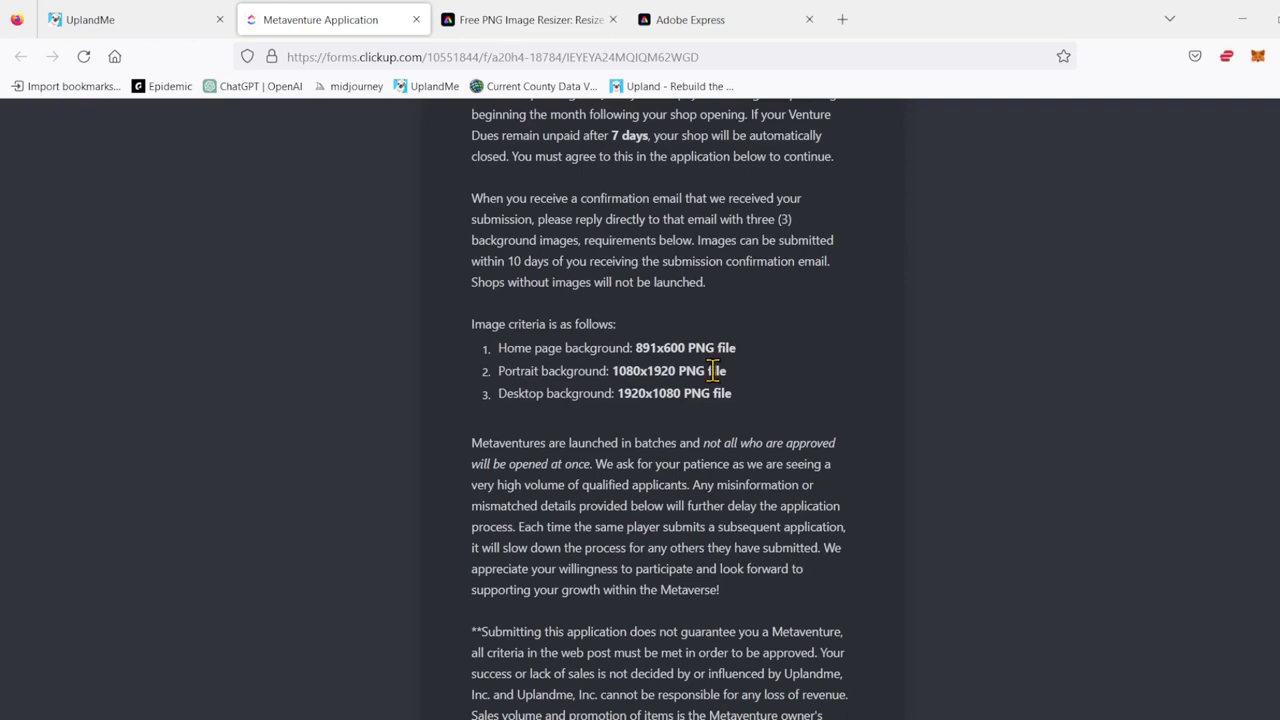
left_click_drag(736, 393, 631, 348)
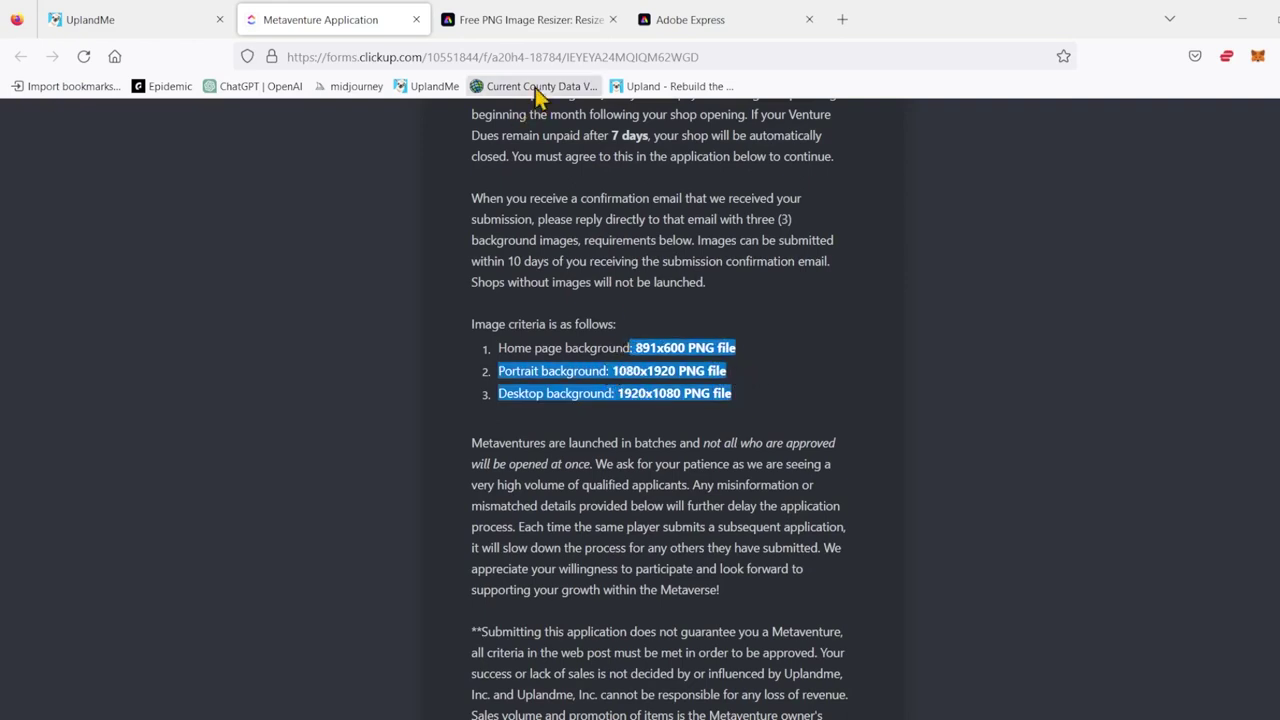
- Switch to Adobe Express, open the free PNG resizer's image resize tool, and load the purple Winnetka Los Angeles image
left_click(515, 22)
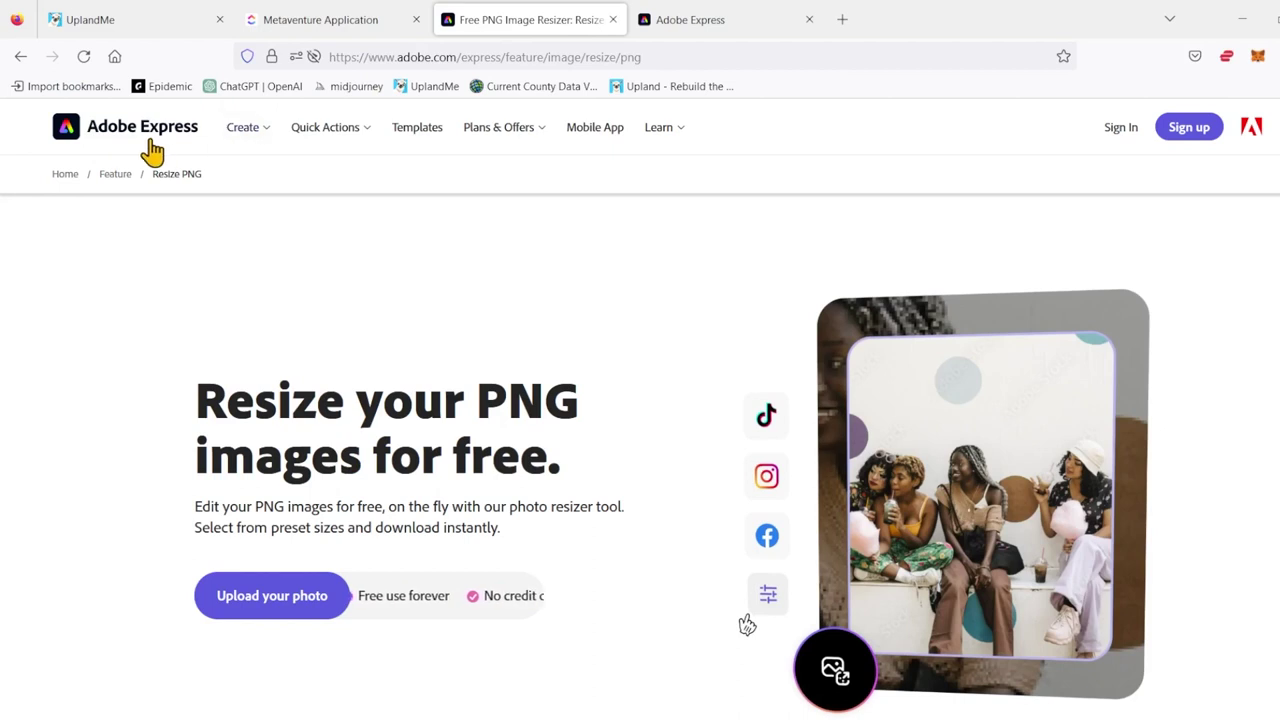
left_click(299, 603)
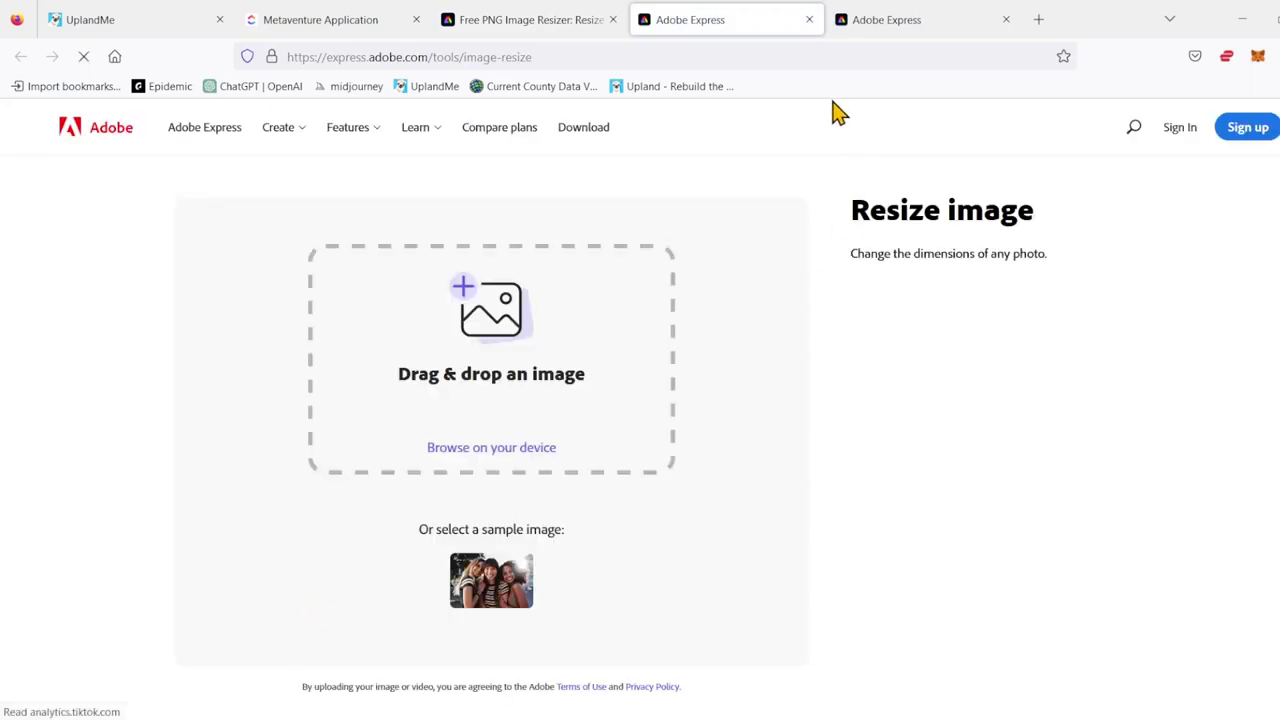
left_click(905, 22)
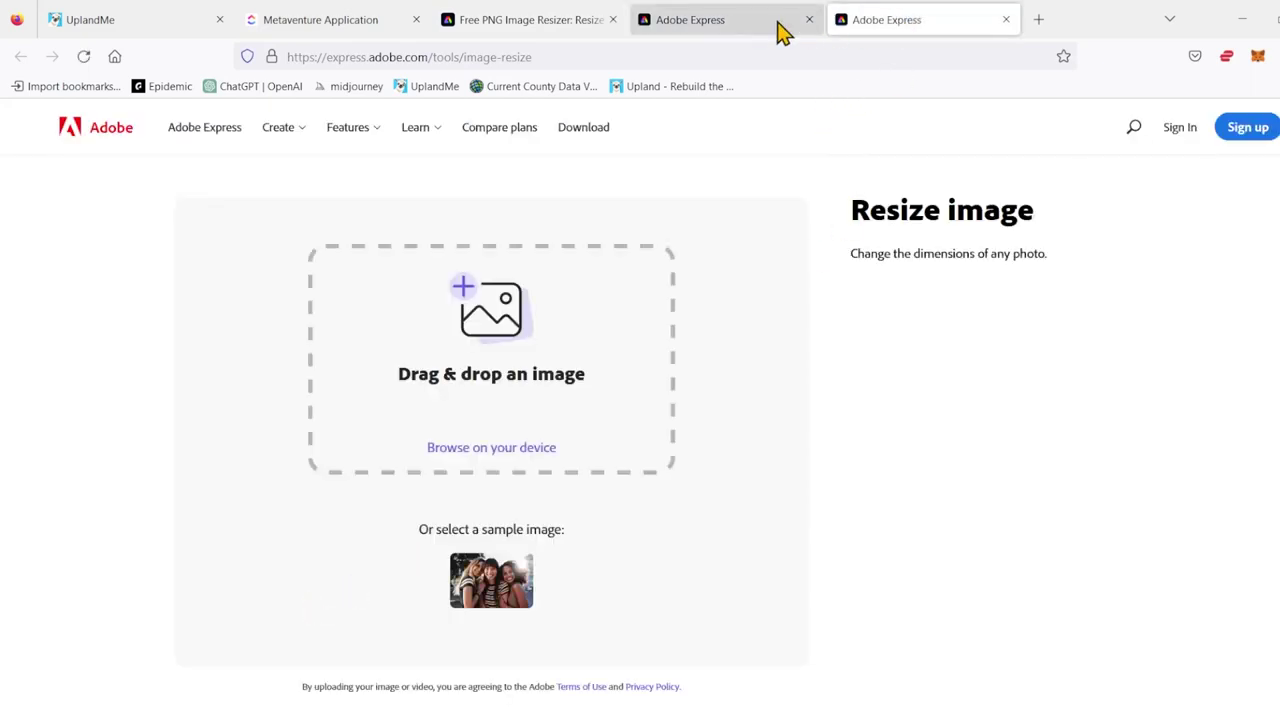
left_click(760, 30)
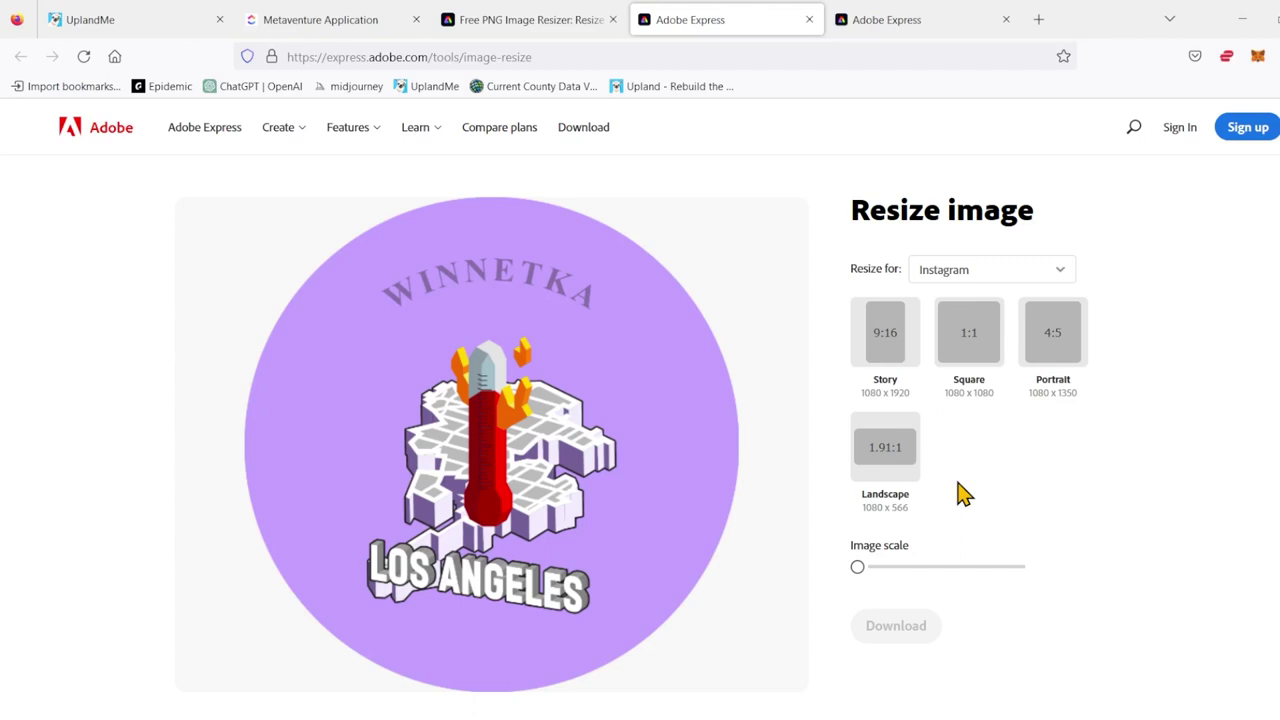
- Choose the Custom resize option for the image and unlink its width and height
left_click(1056, 276)
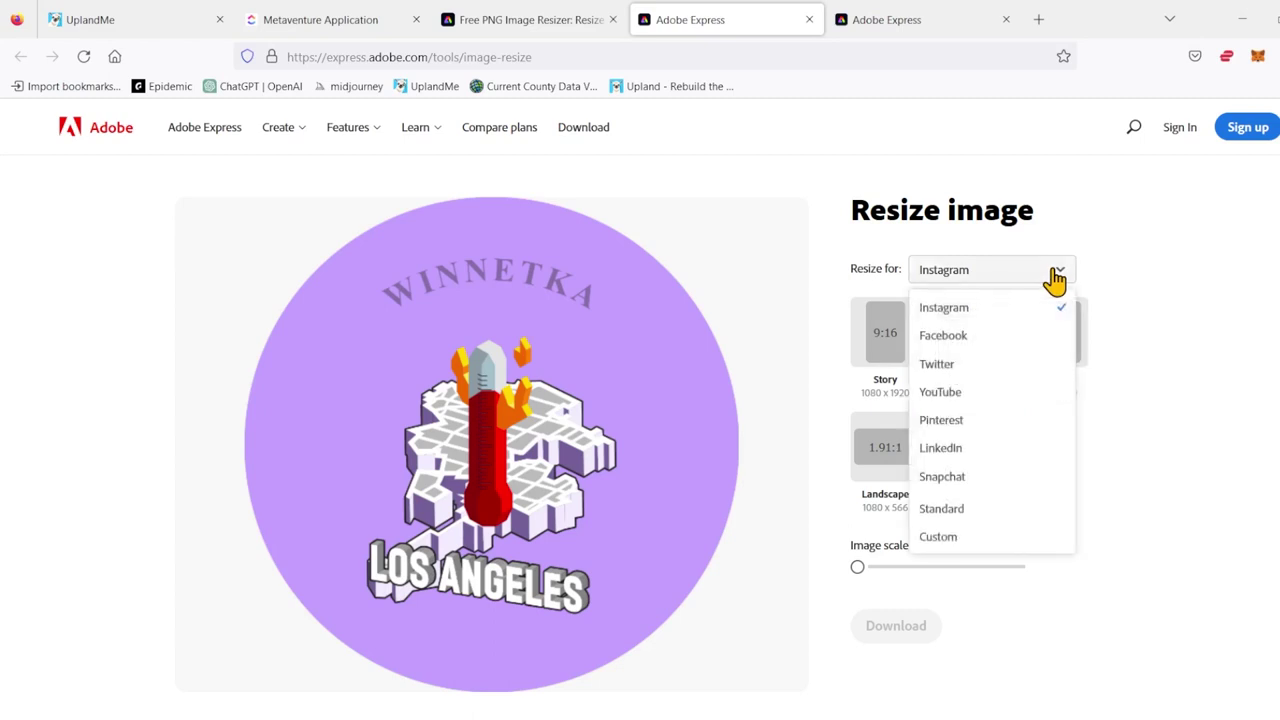
left_click(940, 538)
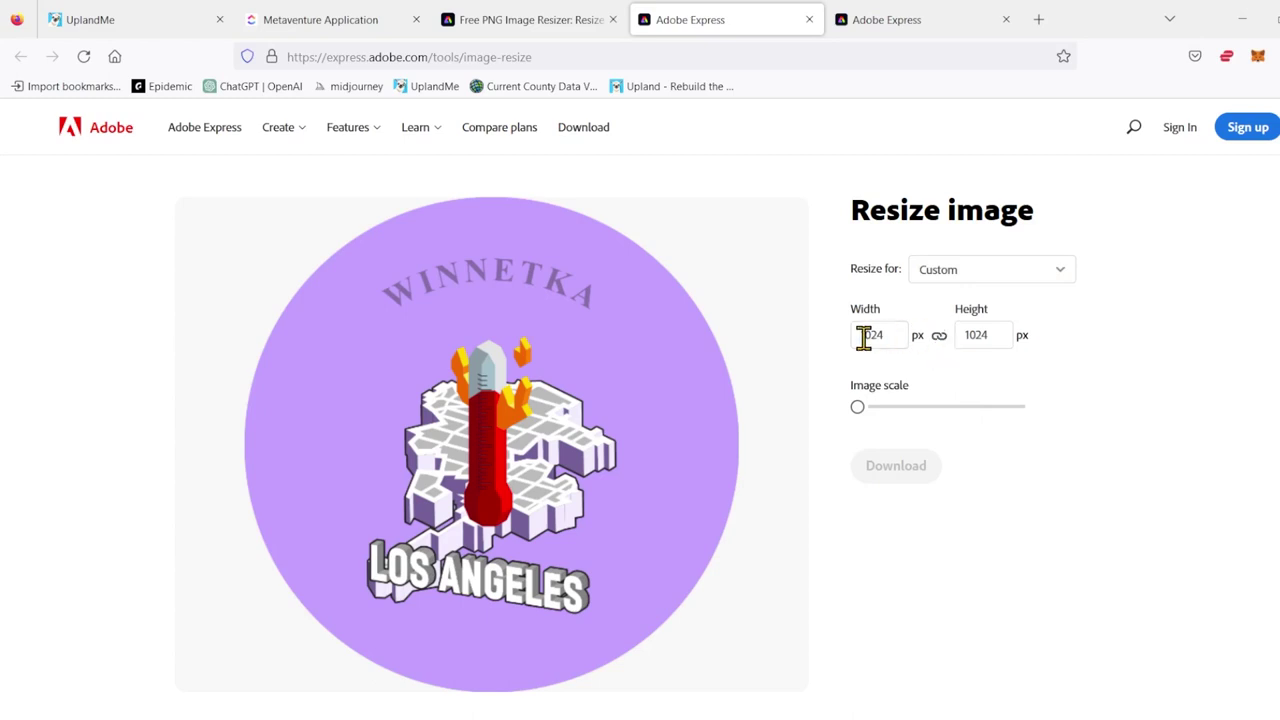
left_click_drag(886, 337, 862, 337)
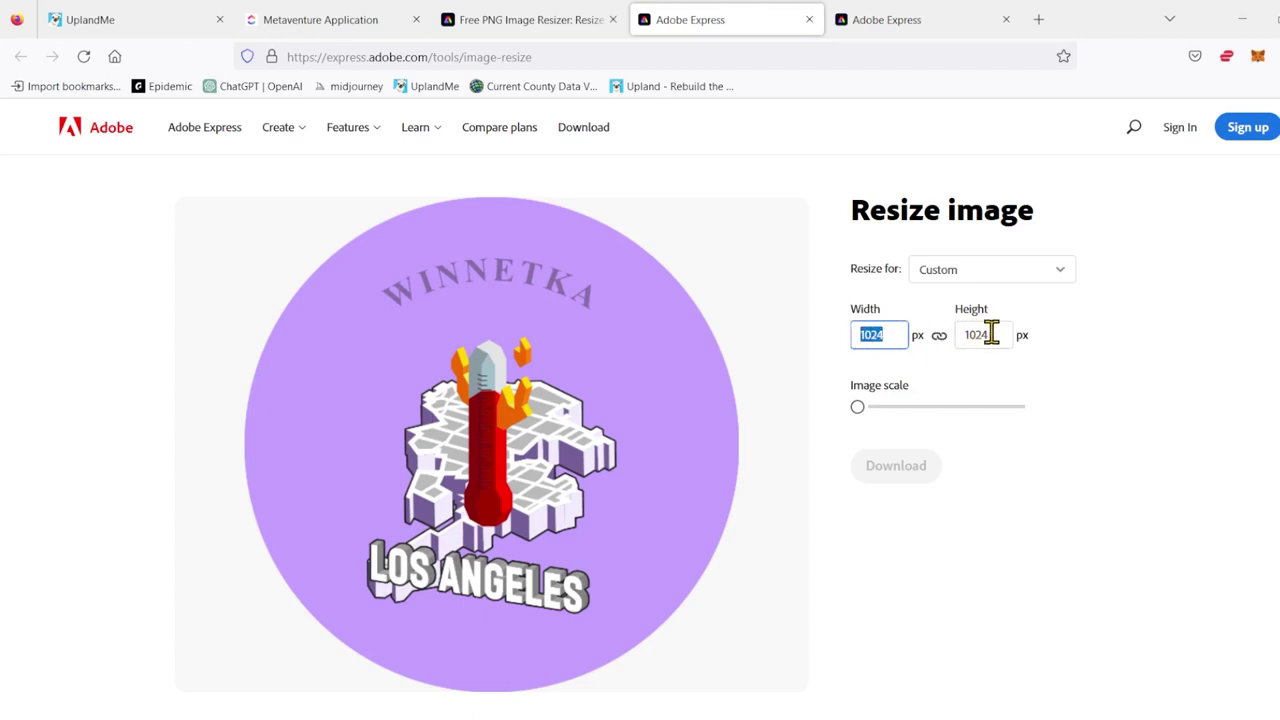
left_click_drag(994, 334, 966, 334)
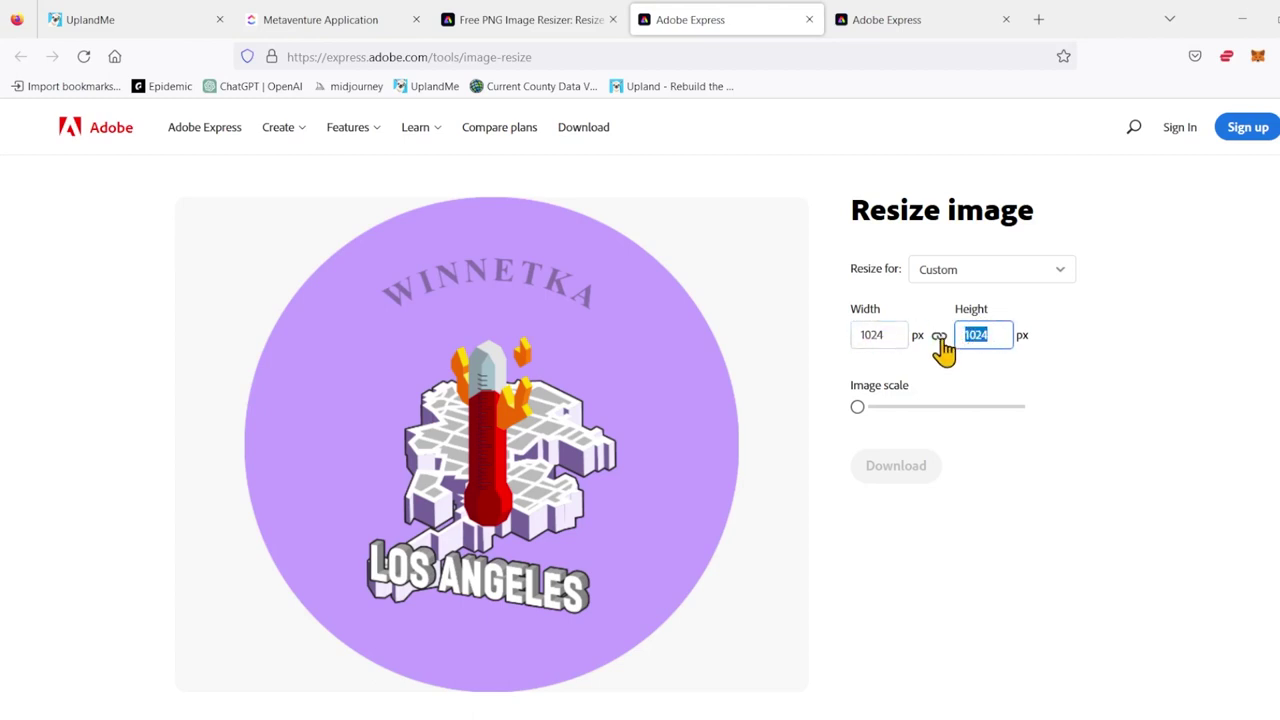
left_click(940, 337)
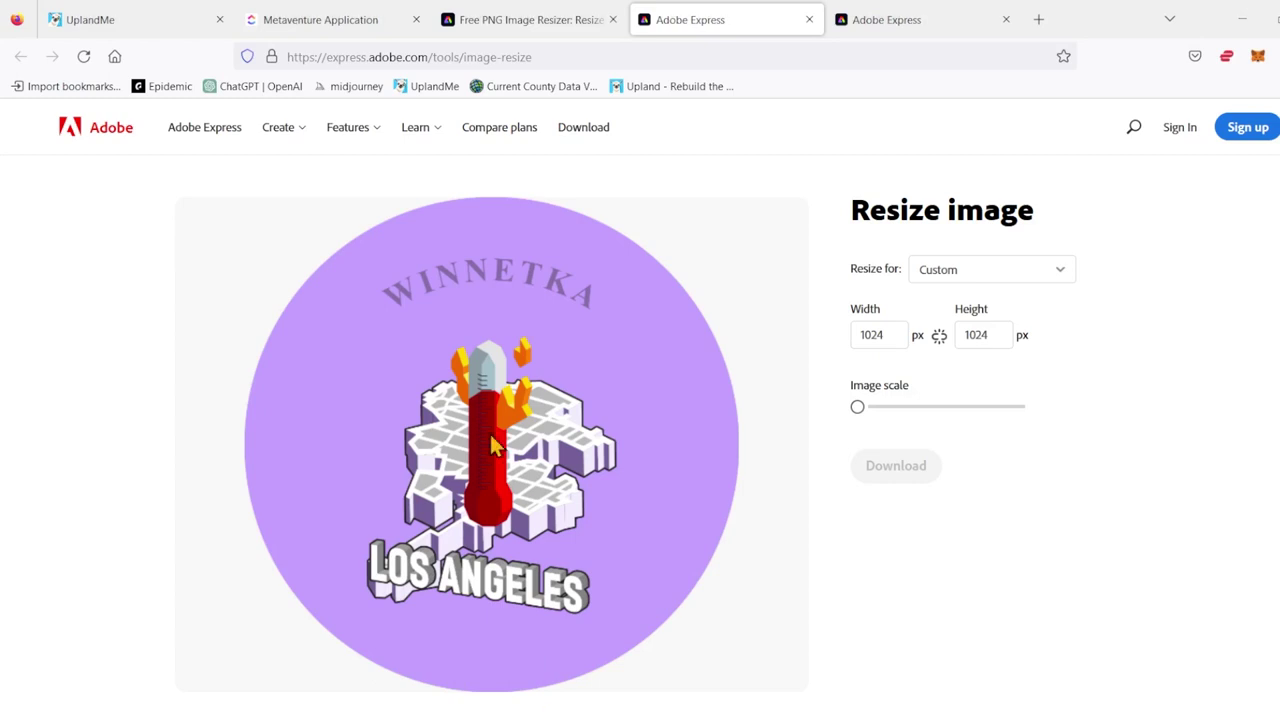
- Check the home page background requirement in the application form and set the image size to 891 by 600 px
left_click(313, 30)
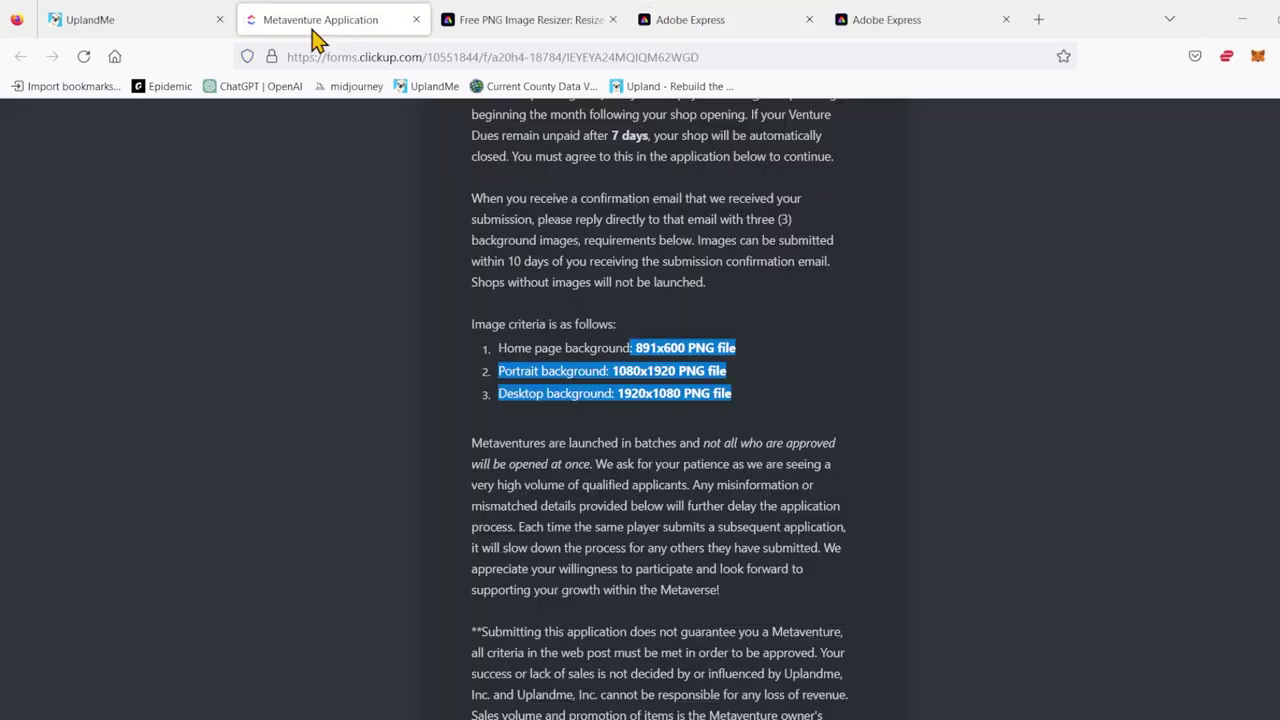
left_click(775, 28)
type("9")
type("91")
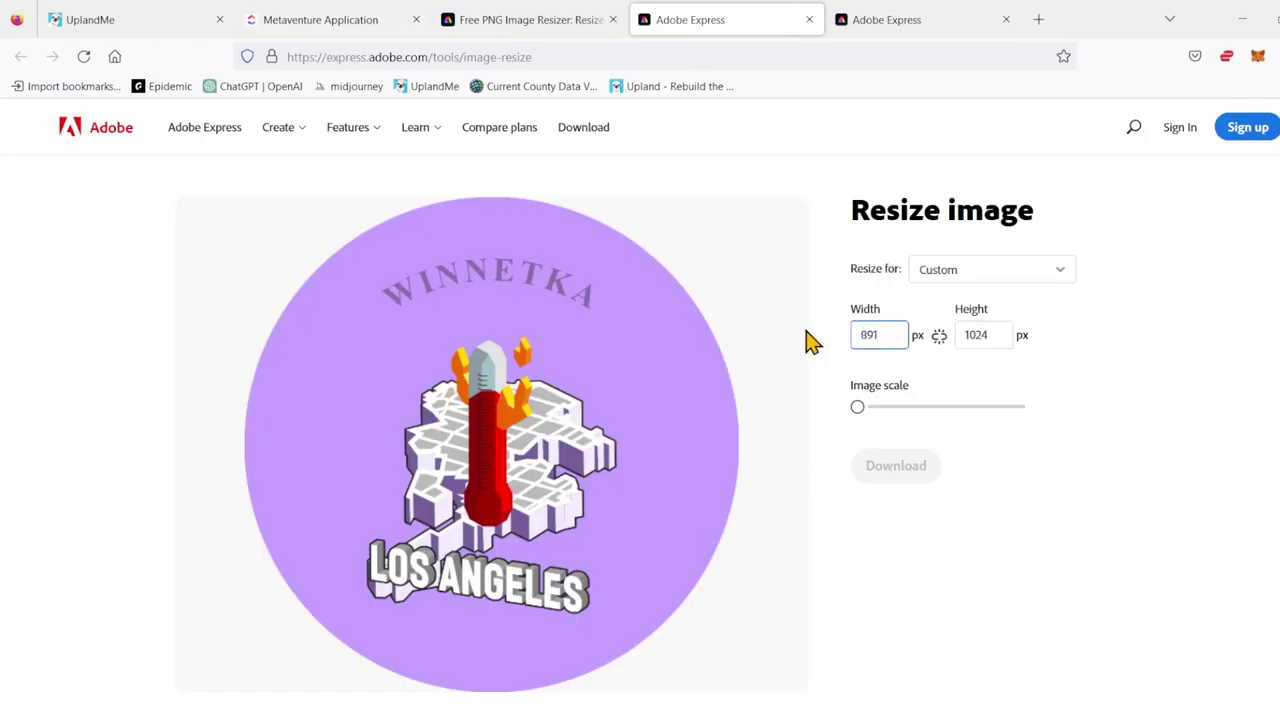
left_click(995, 335)
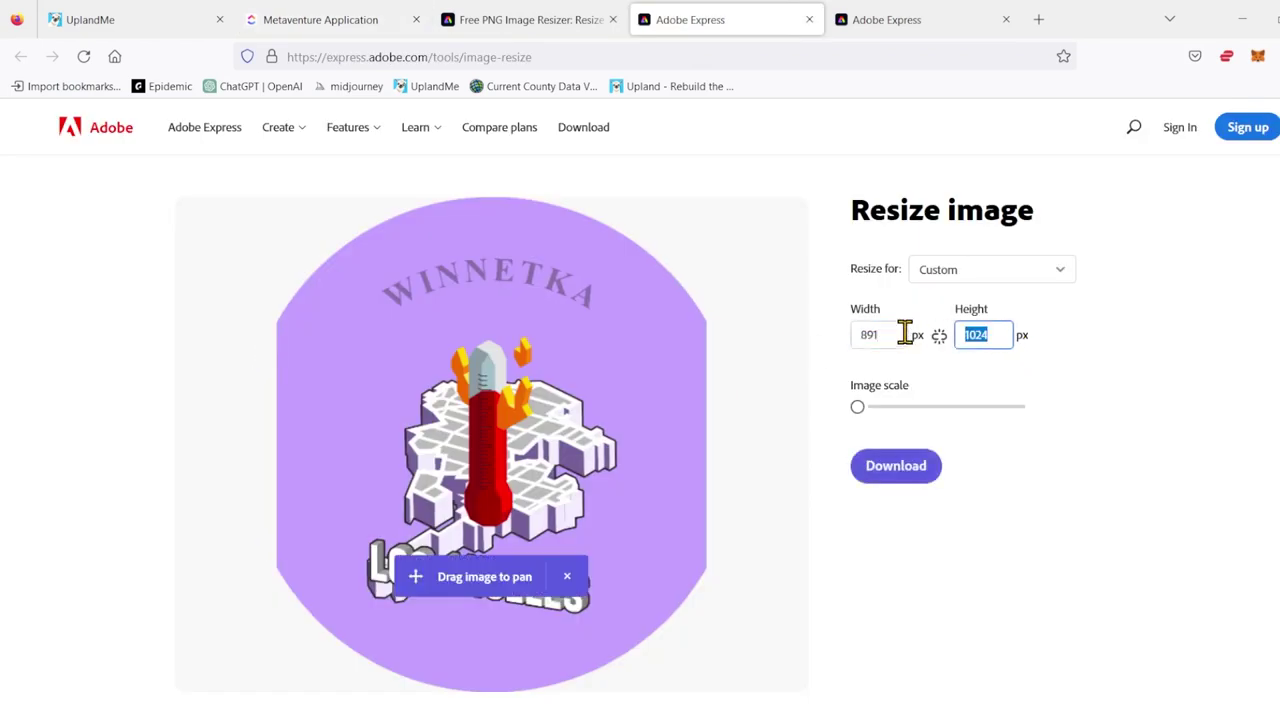
type("600")
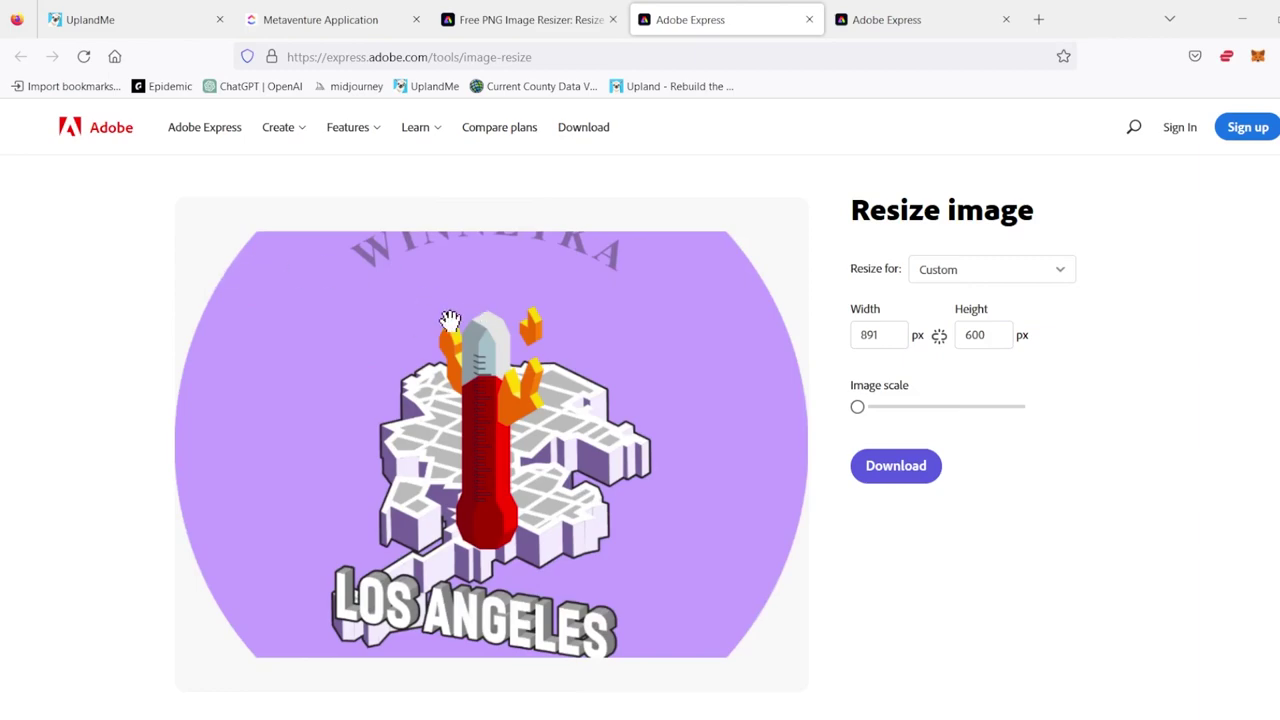
- Return to the form's image criteria and view the home page background on the LOYL LEGITS shop card in Upland
left_click(343, 26)
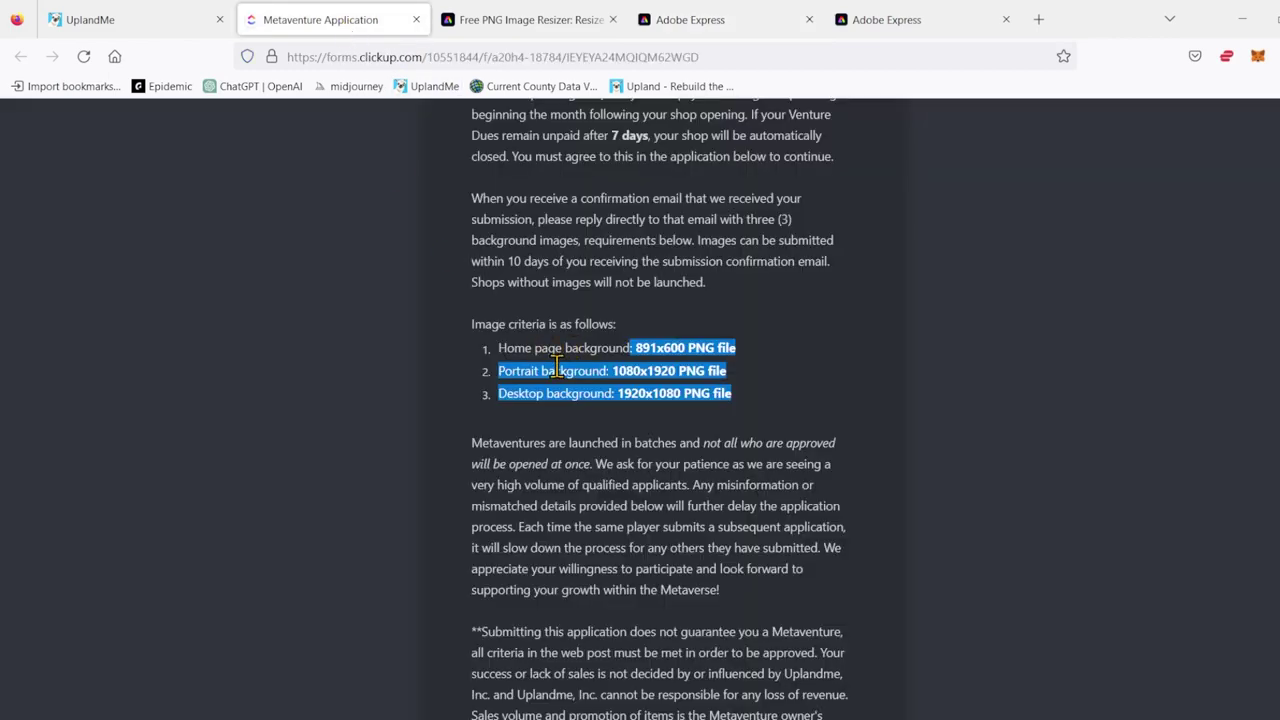
left_click(129, 20)
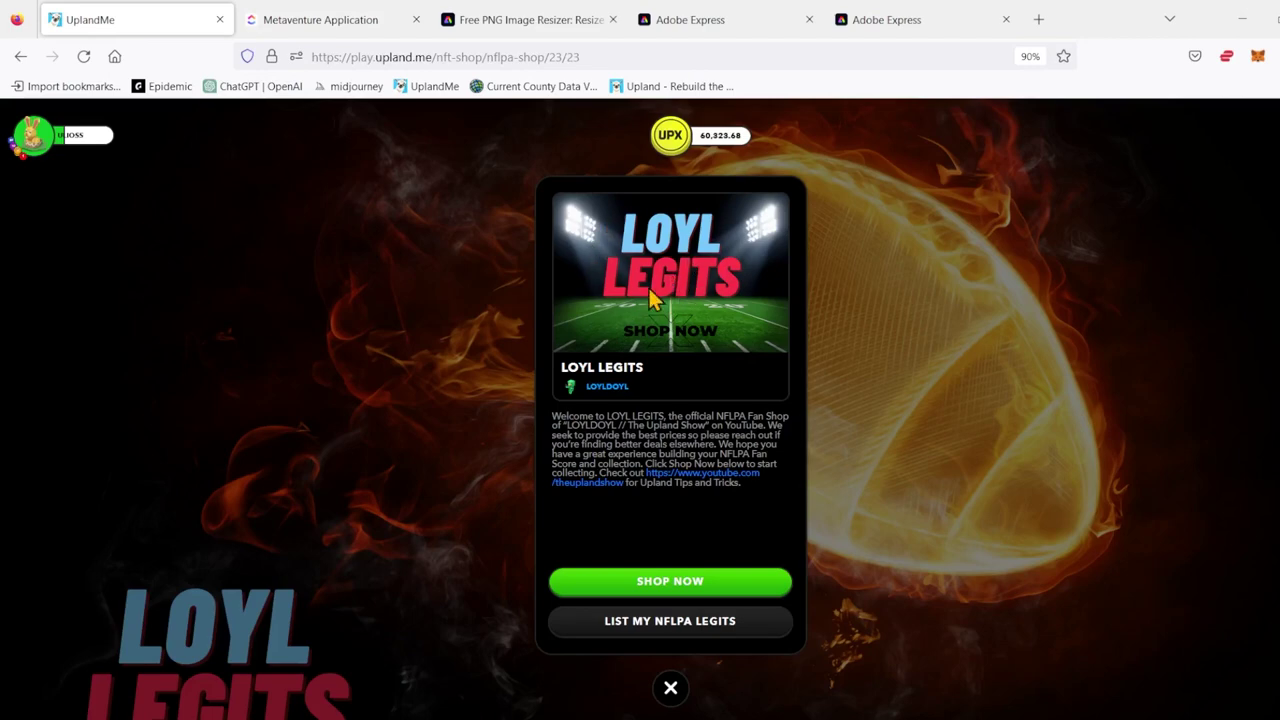
- Try to download the resized home page image from Adobe Express and dismiss the sign-up offer
left_click(700, 22)
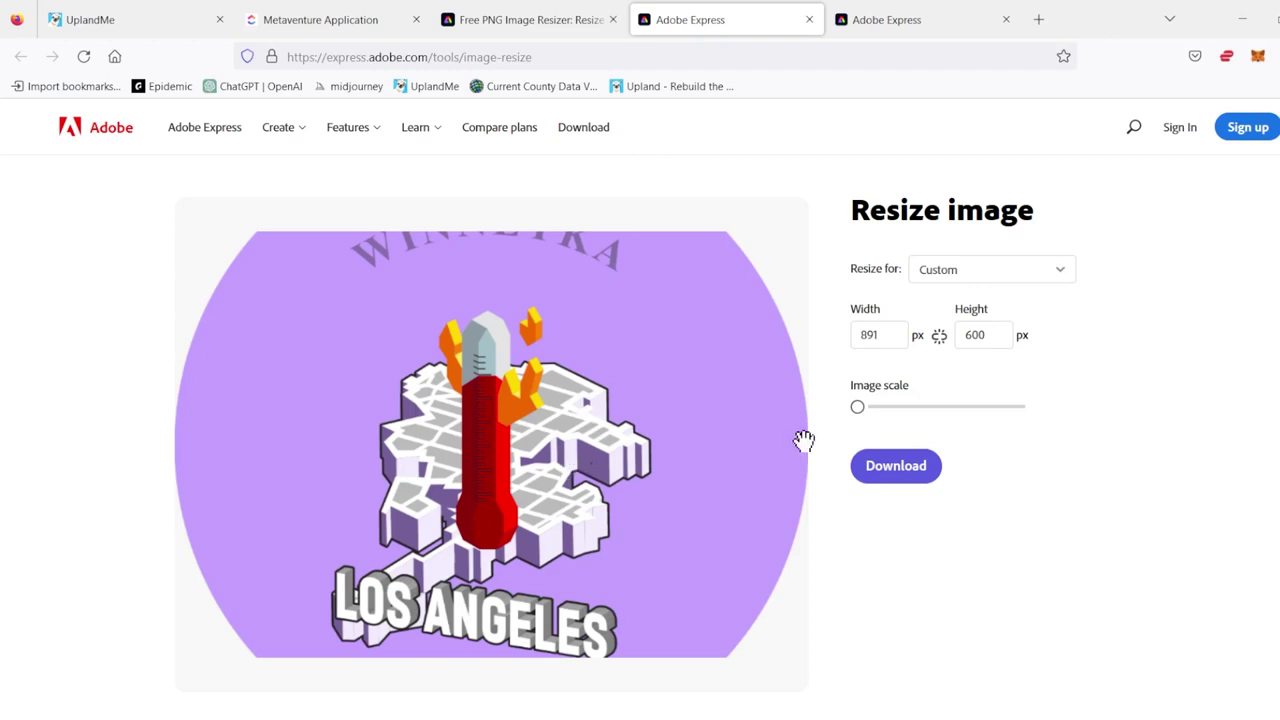
left_click(896, 466)
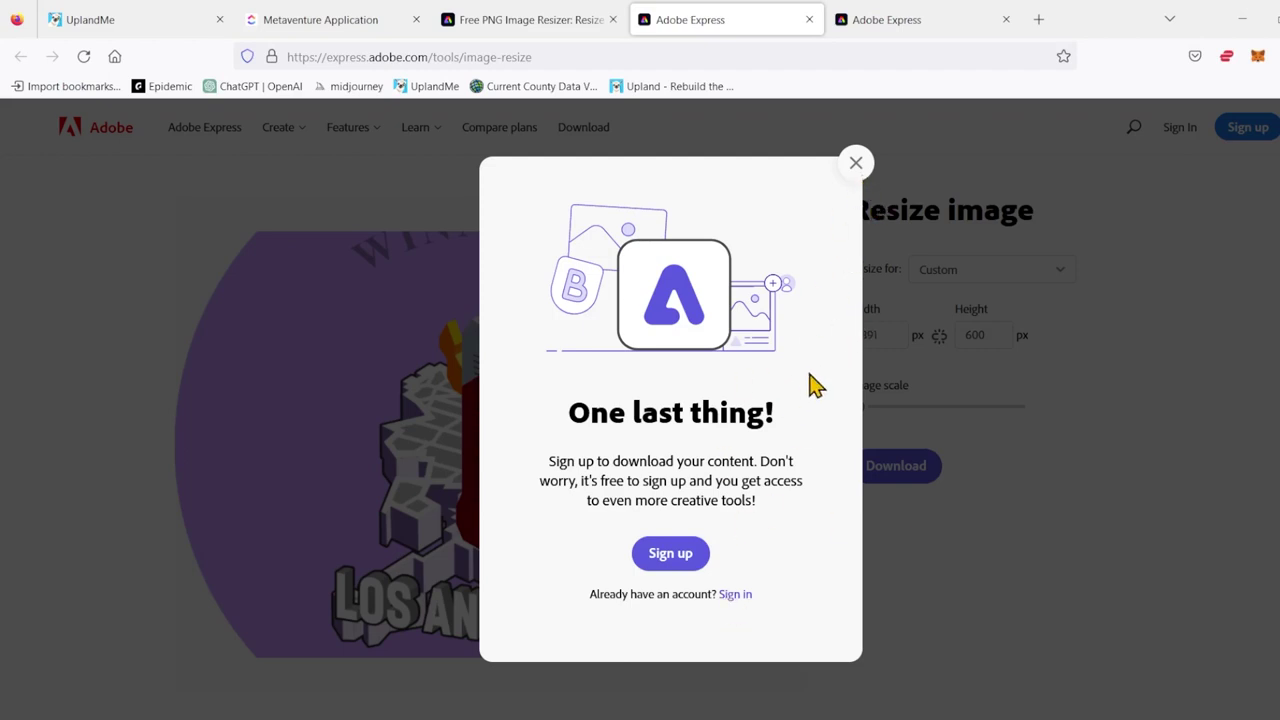
left_click(856, 163)
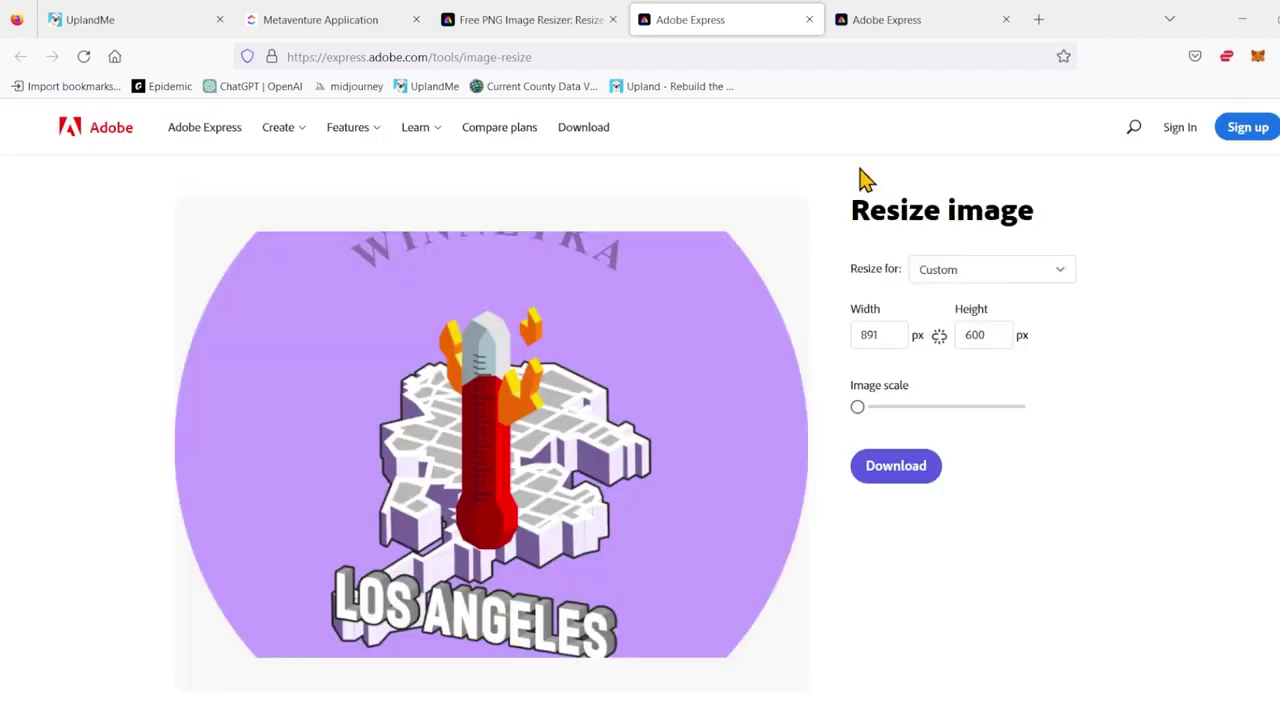
- Check the portrait background requirement in the application form and set the image size to 1080 by 1920 px
left_click(364, 32)
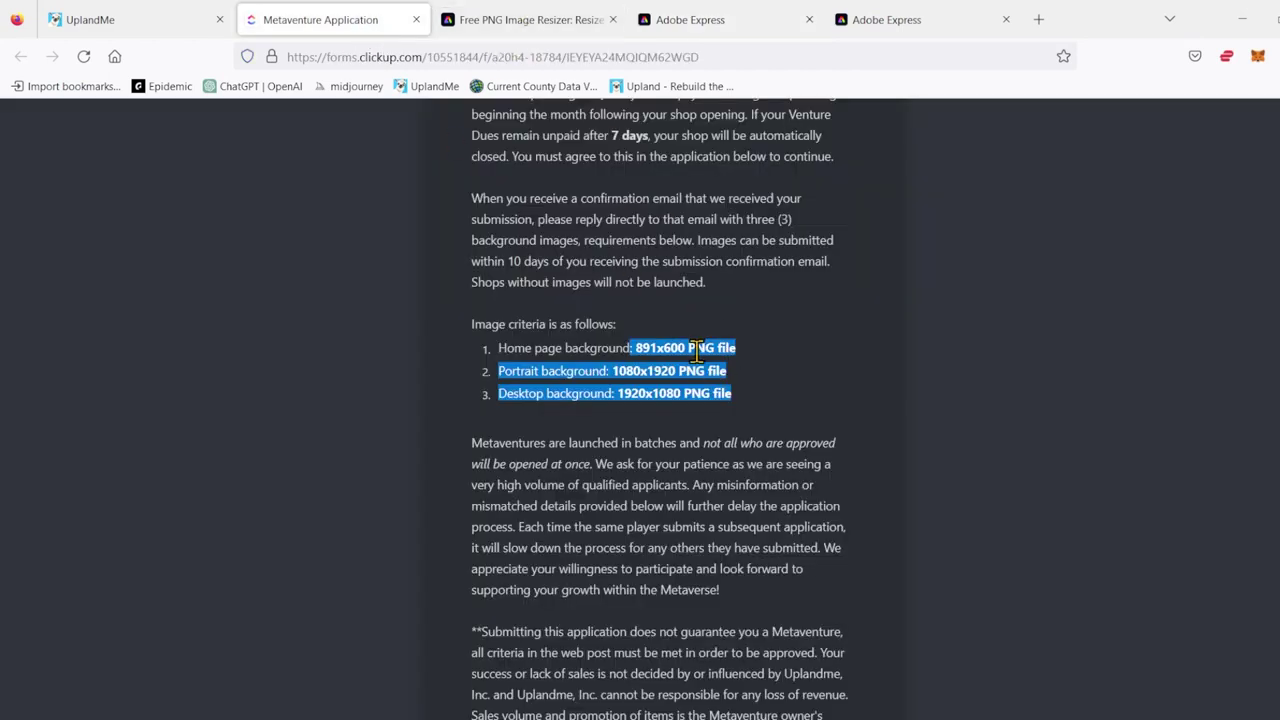
left_click(705, 26)
double_click(895, 335)
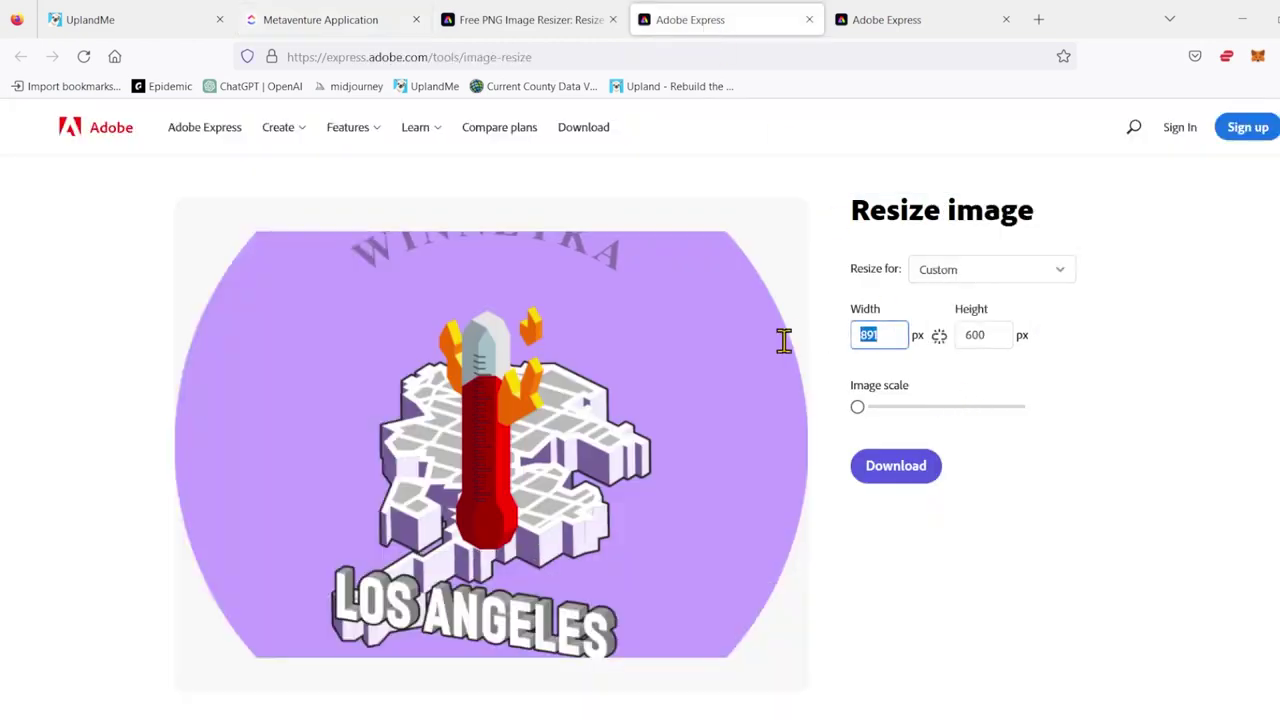
type("1080")
double_click(978, 335)
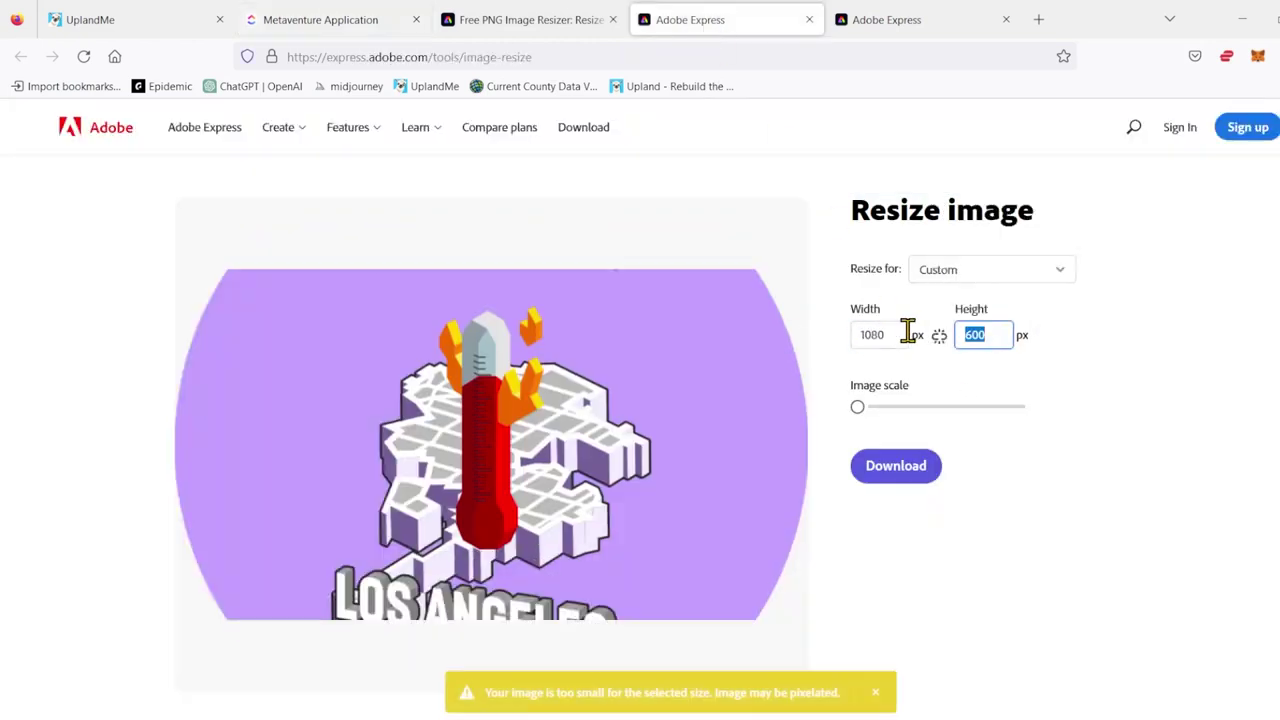
type("18")
left_click(1105, 593)
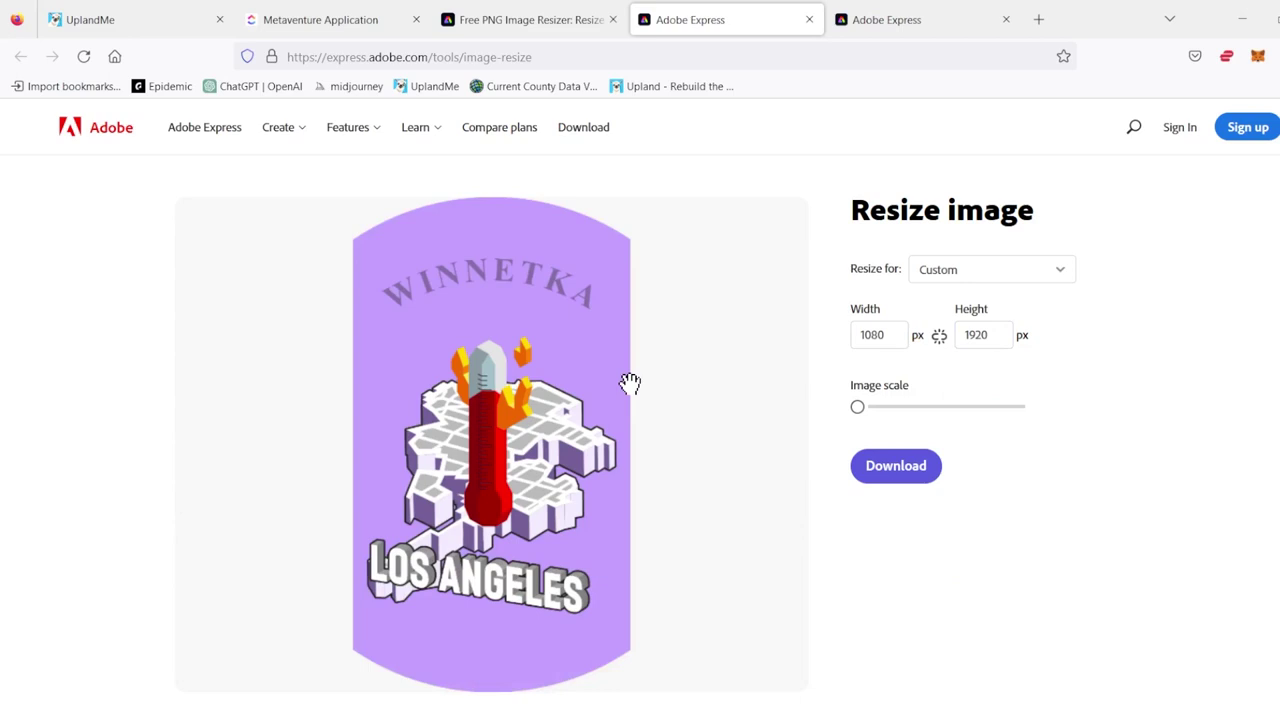
- Check the desktop background requirement in the application form and set the image size to 1920 by 1080 px
left_click(322, 24)
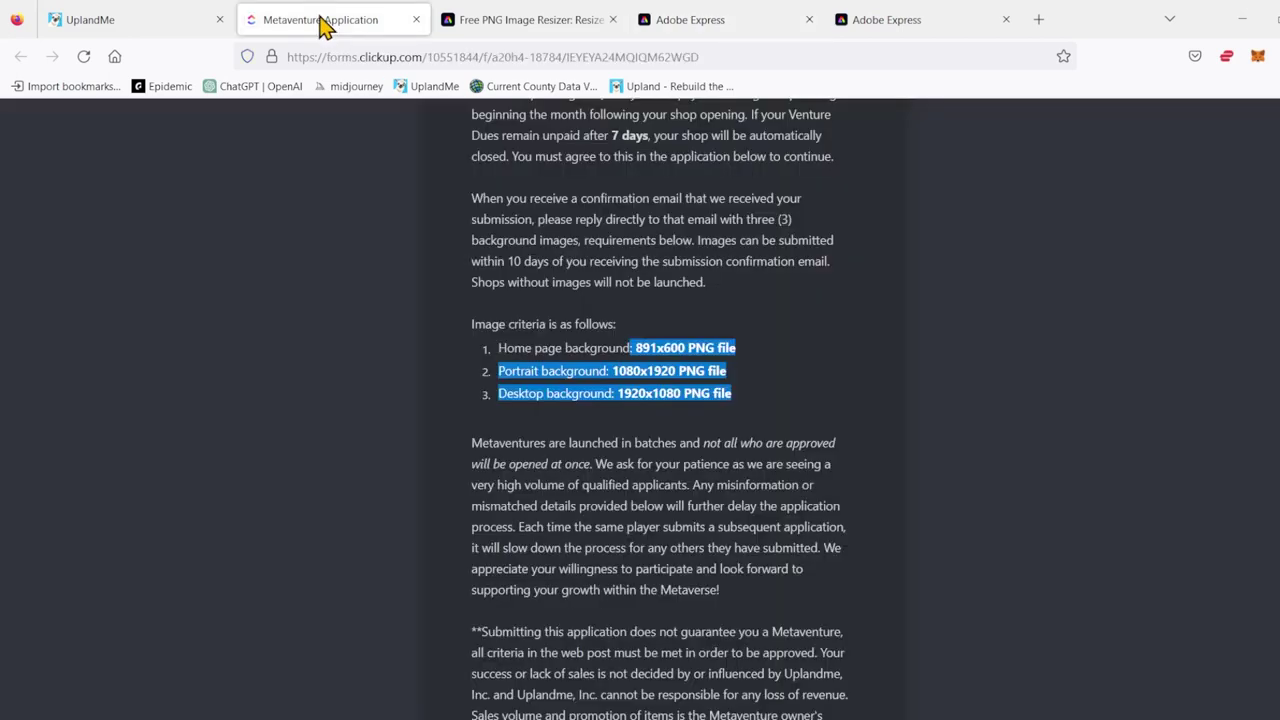
left_click(726, 29)
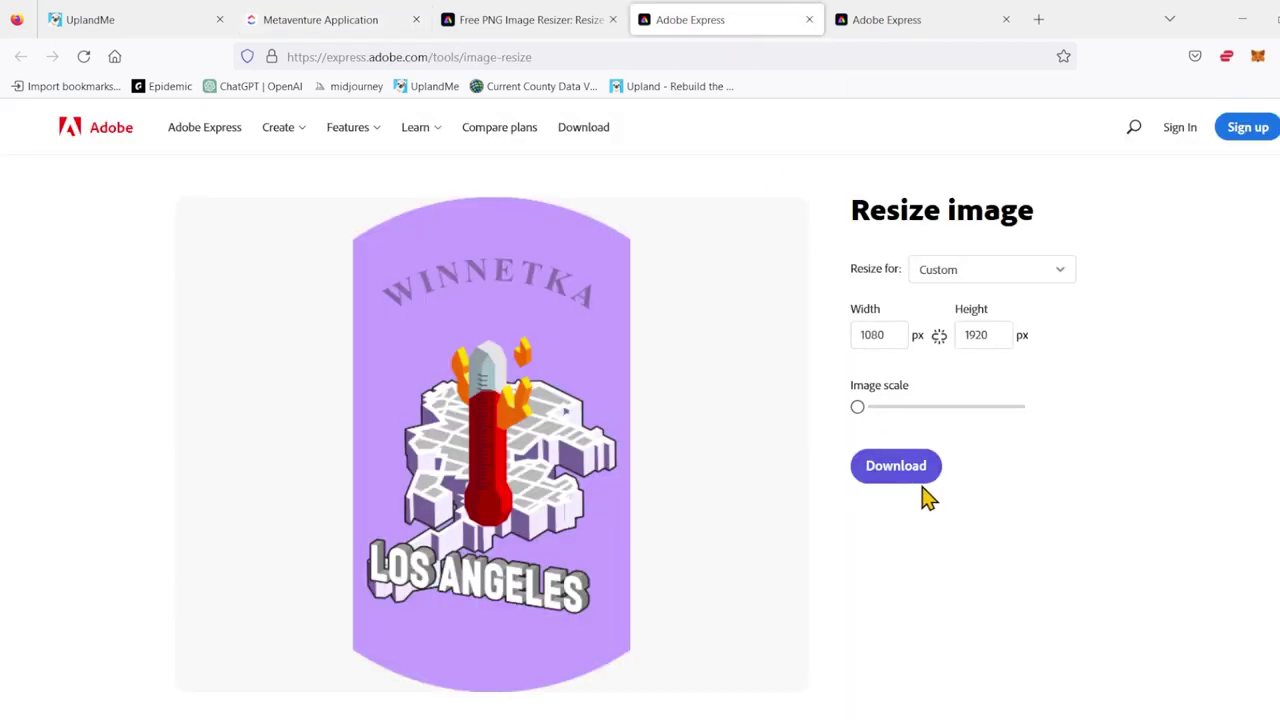
double_click(886, 334)
type("1920")
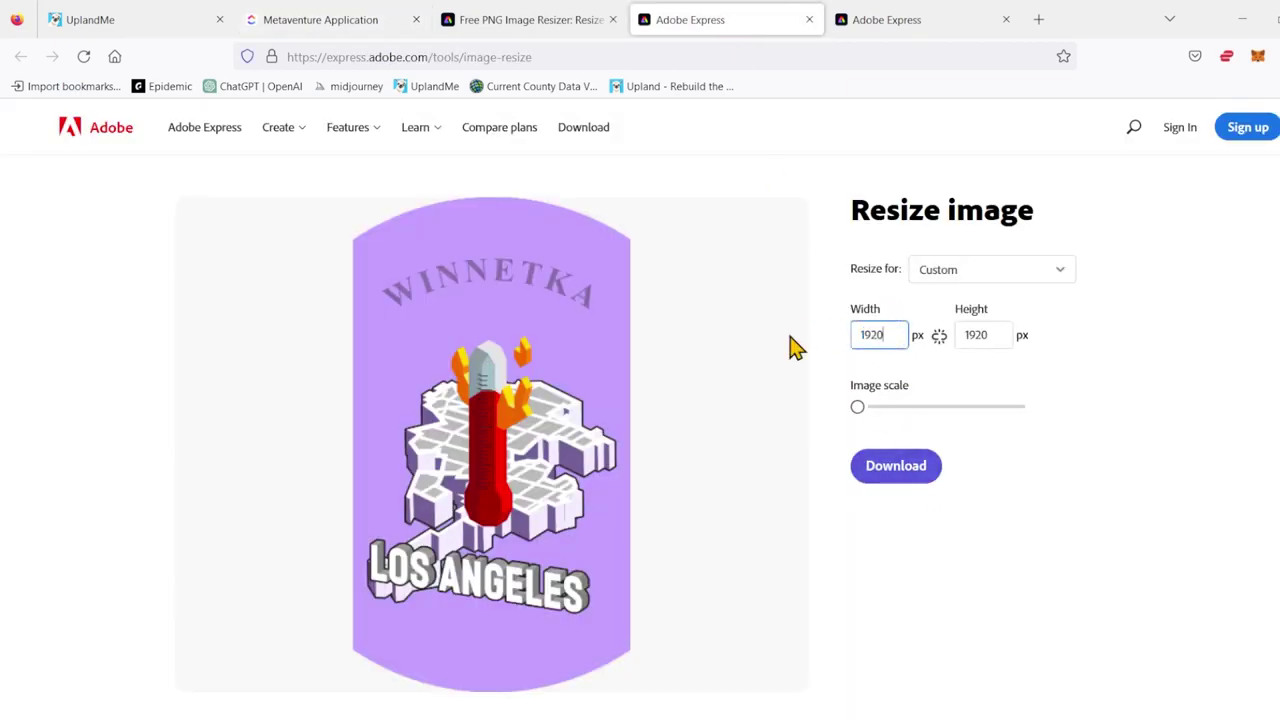
double_click(994, 334)
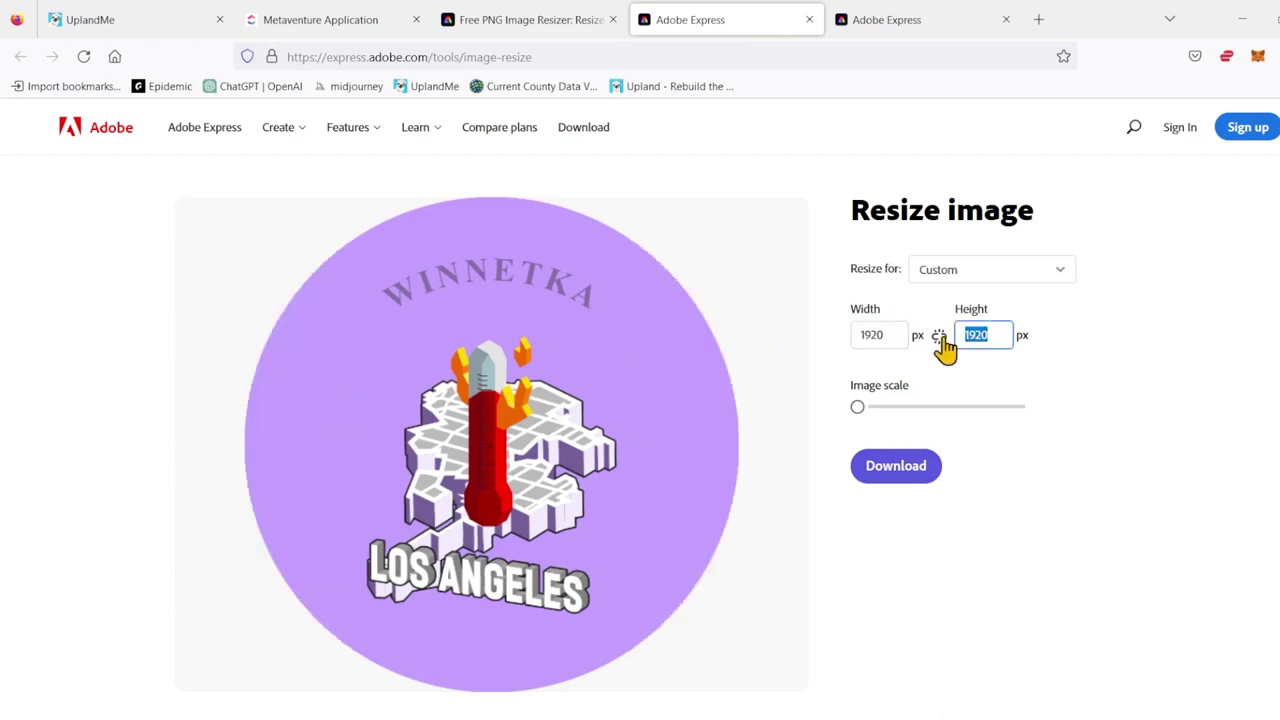
type("1")
left_click(1068, 528)
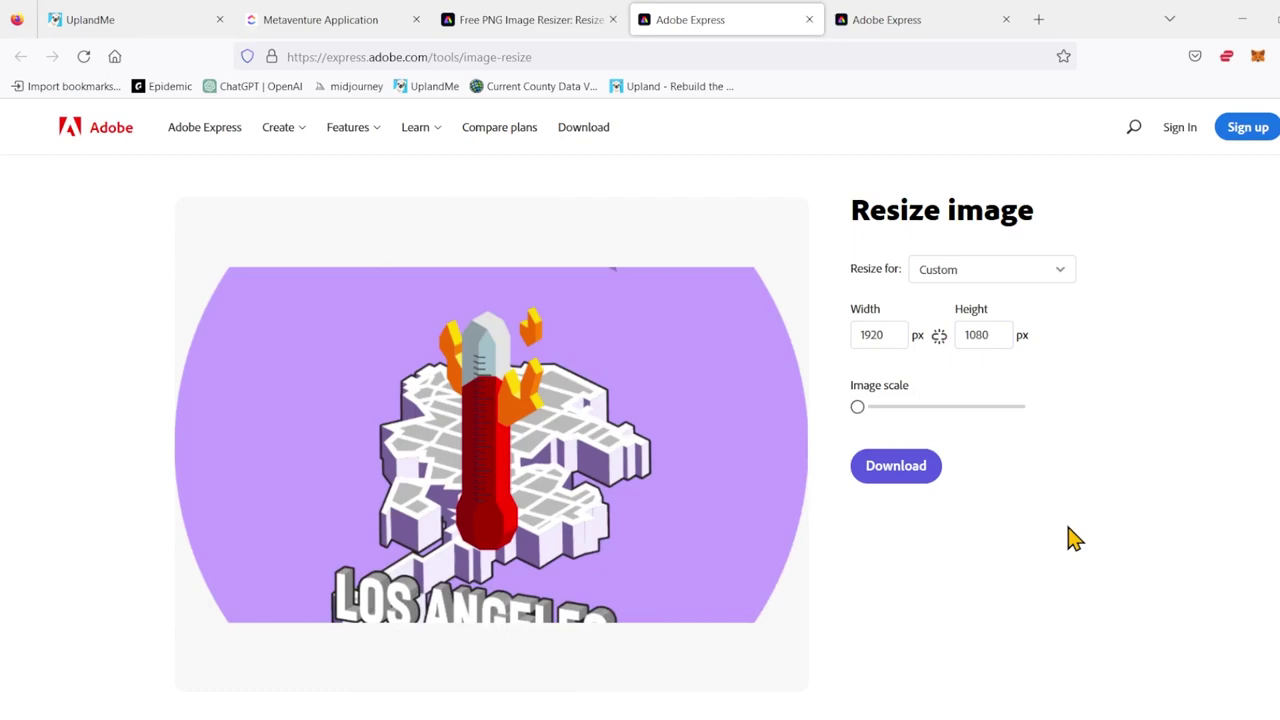
- Compare the resized desktop image with the background size requirements in the application form
key("ctrl+Tab")
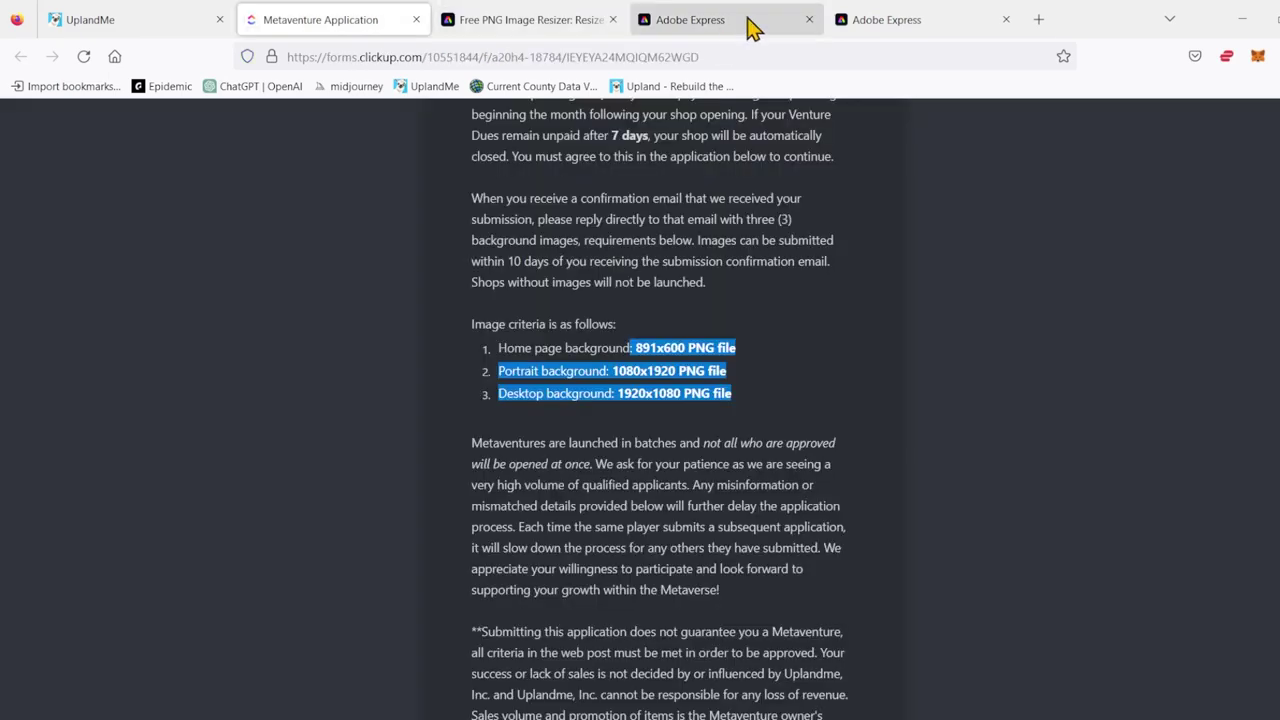
left_click(750, 28)
left_click(368, 22)
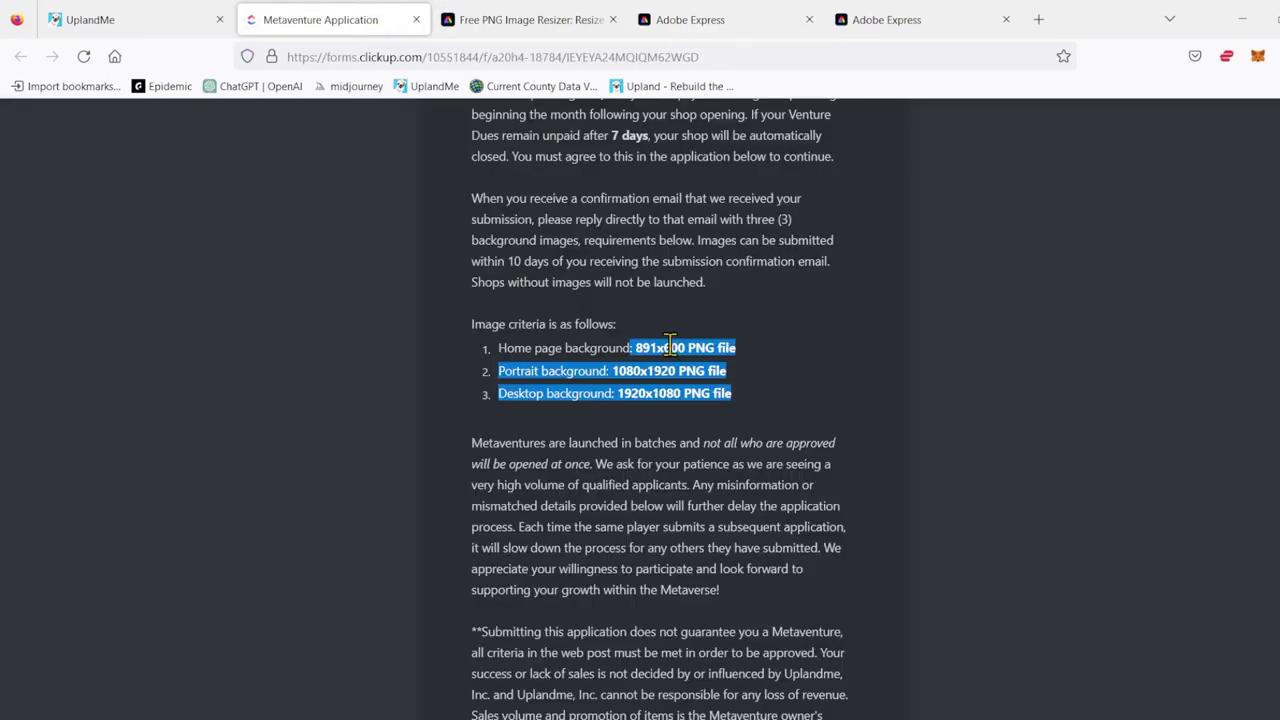
left_click(664, 26)
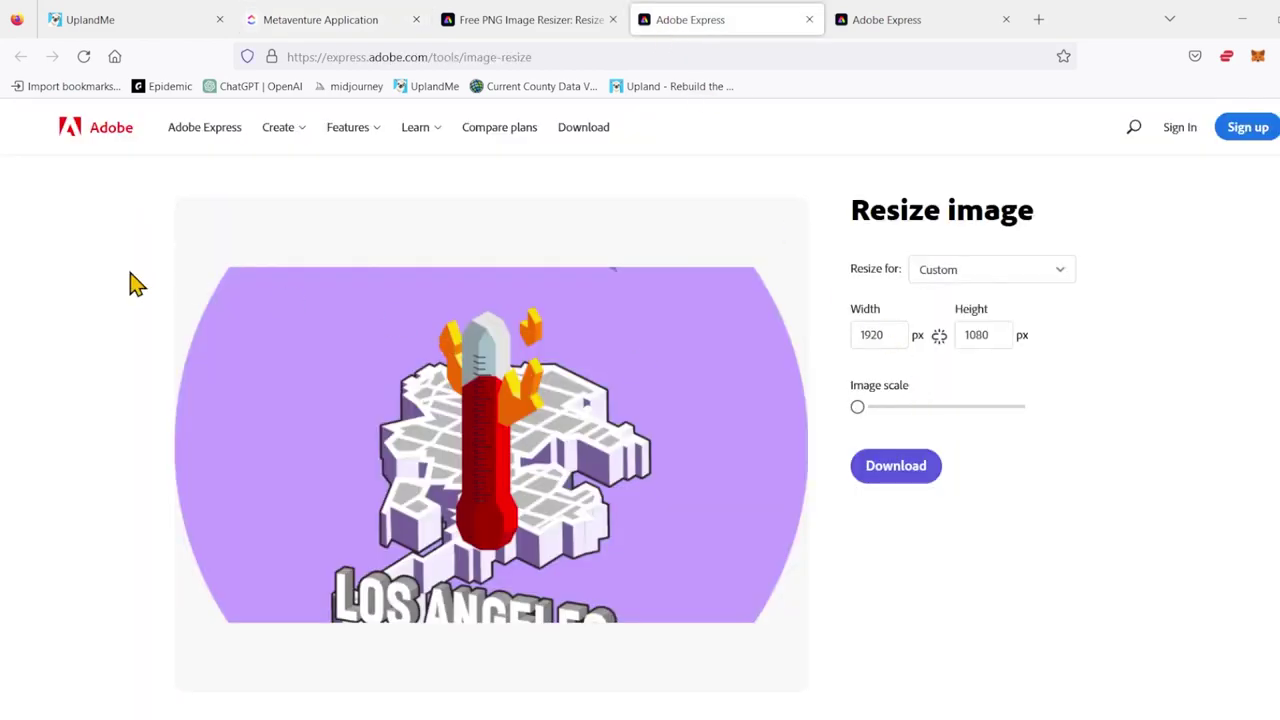
- Examine how the LOYL LEGITS shop in Upland uses its backgrounds on the shop card and item list, rechecking the form's image criteria
left_click(104, 22)
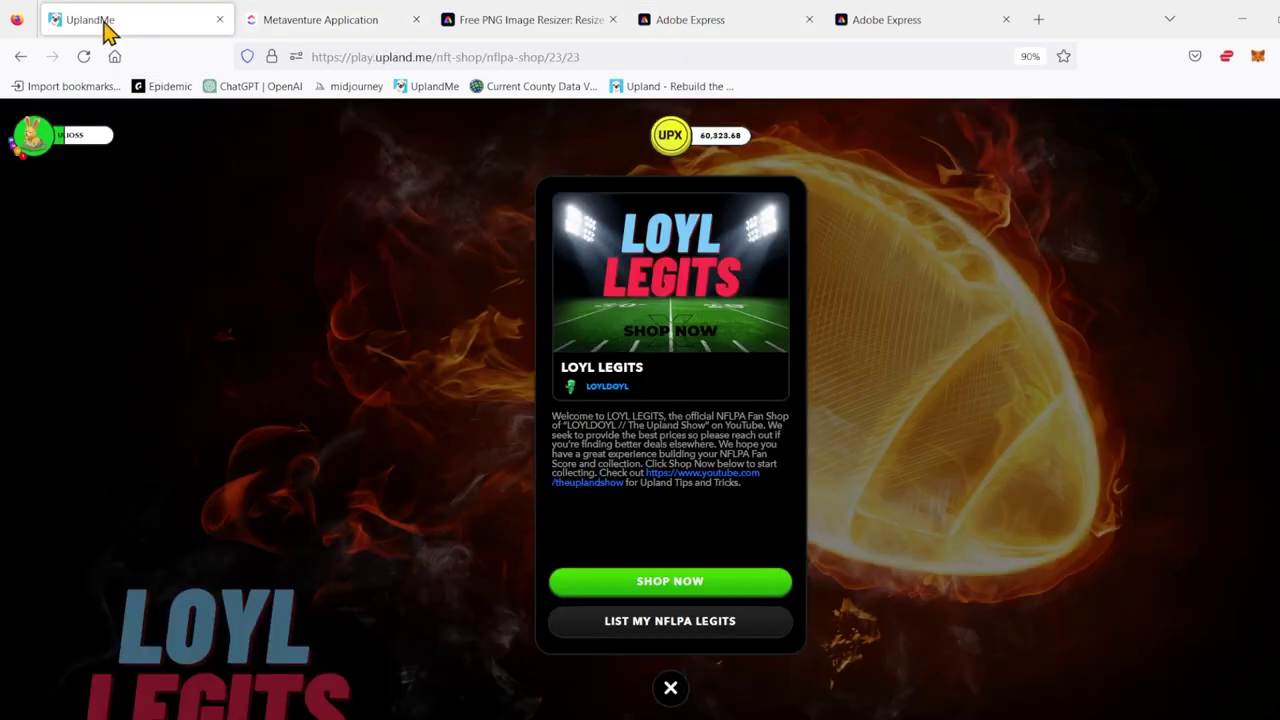
left_click(688, 583)
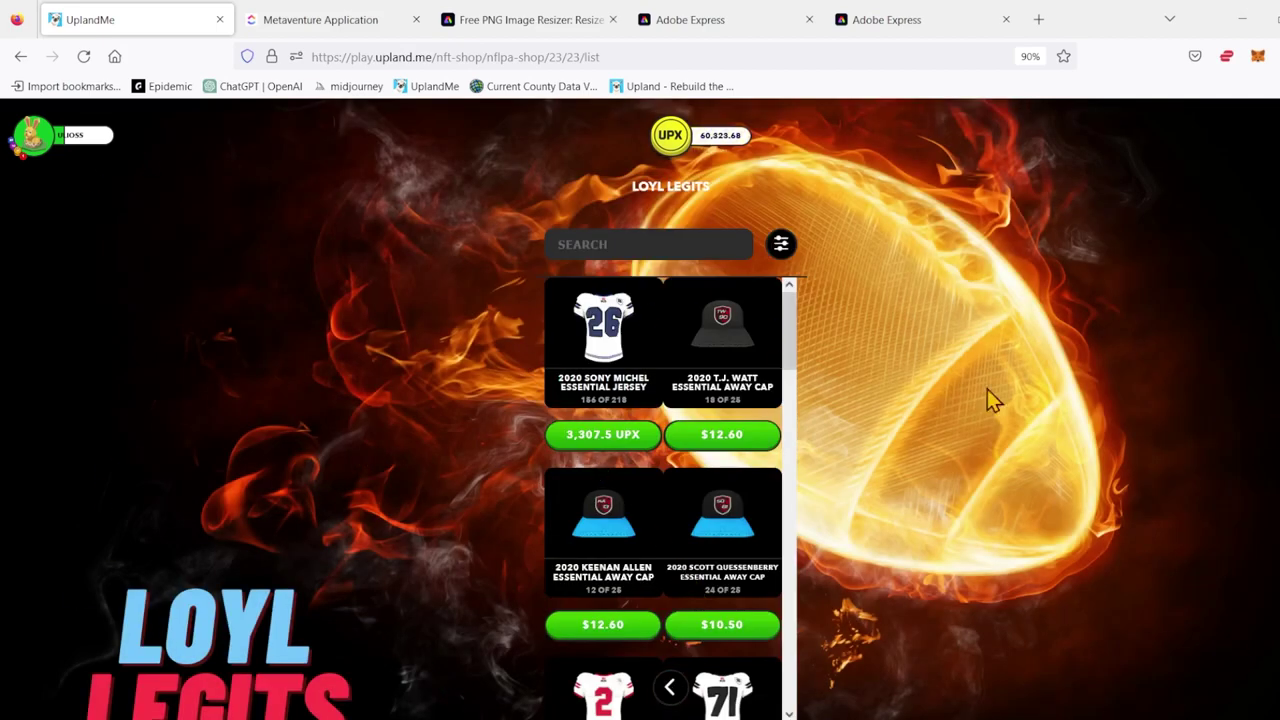
left_click(336, 22)
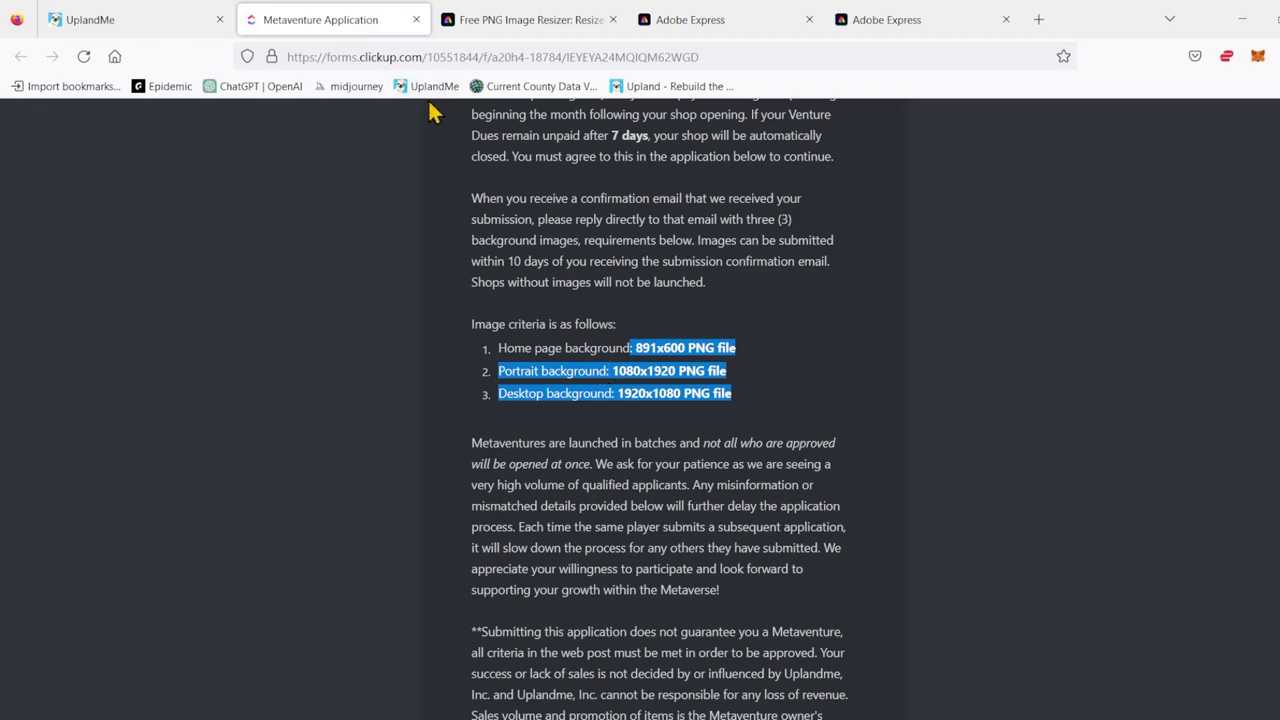
left_click(150, 30)
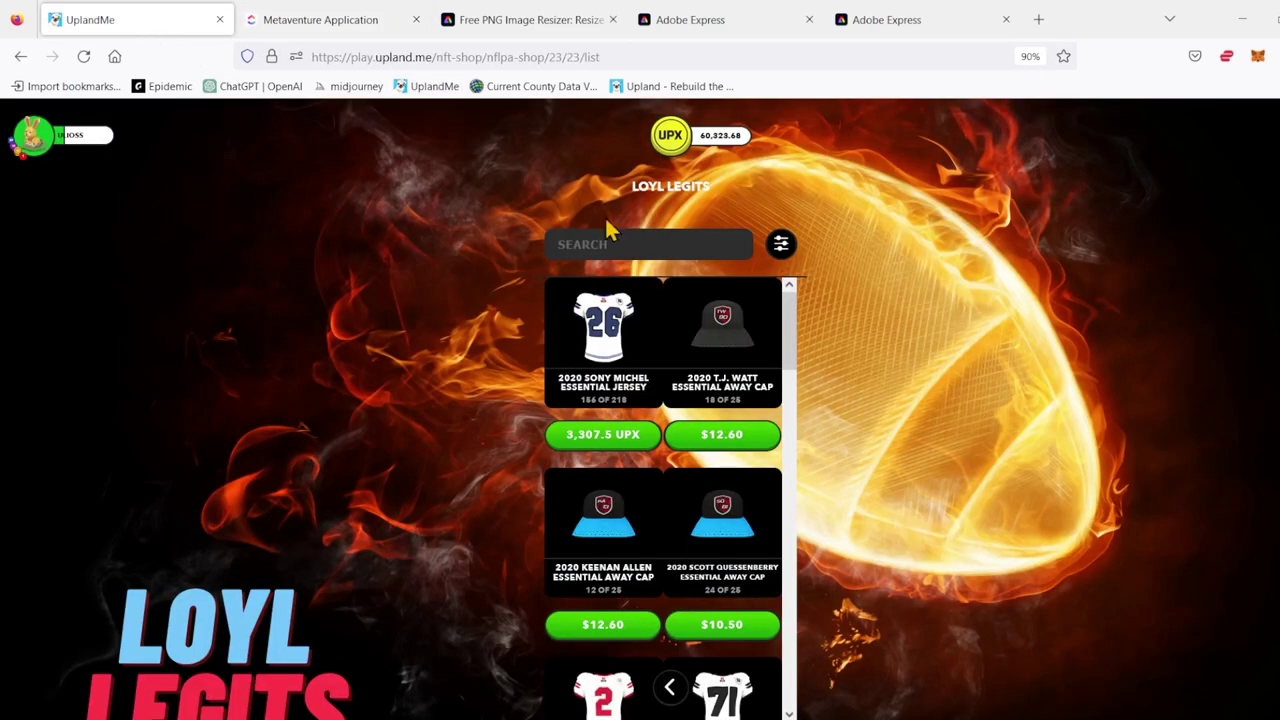
left_click(671, 688)
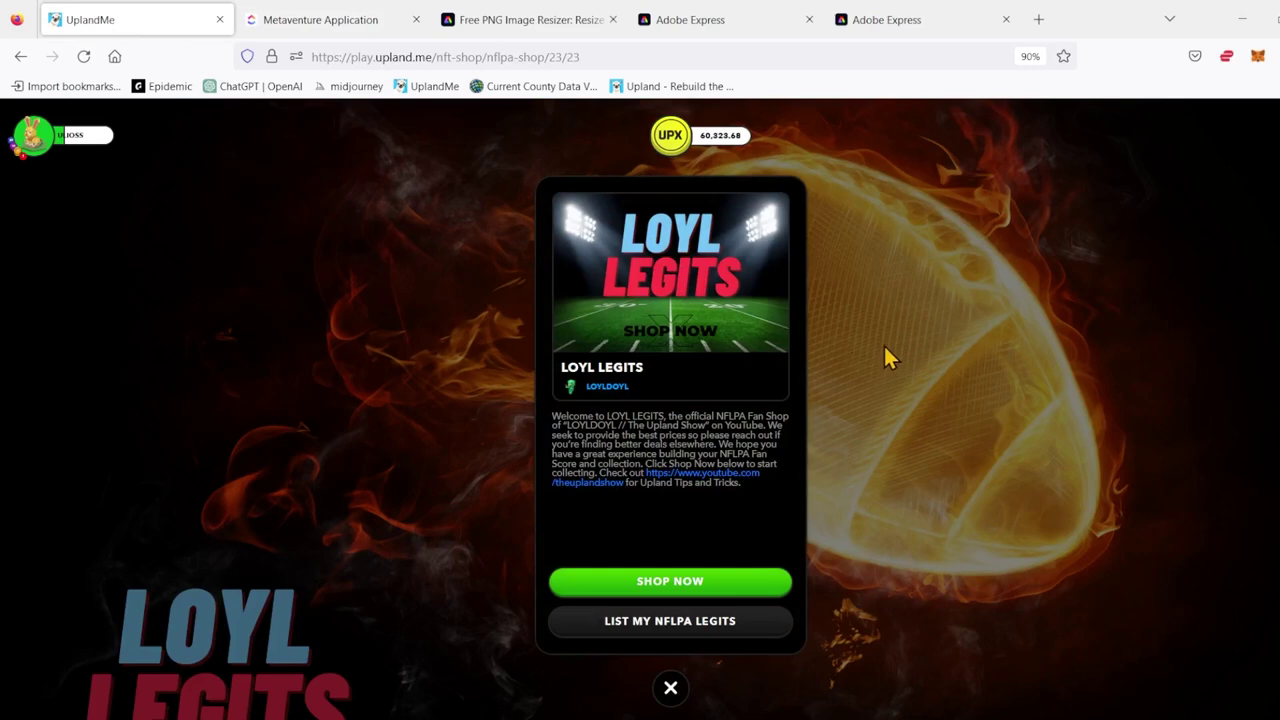
left_click(686, 588)
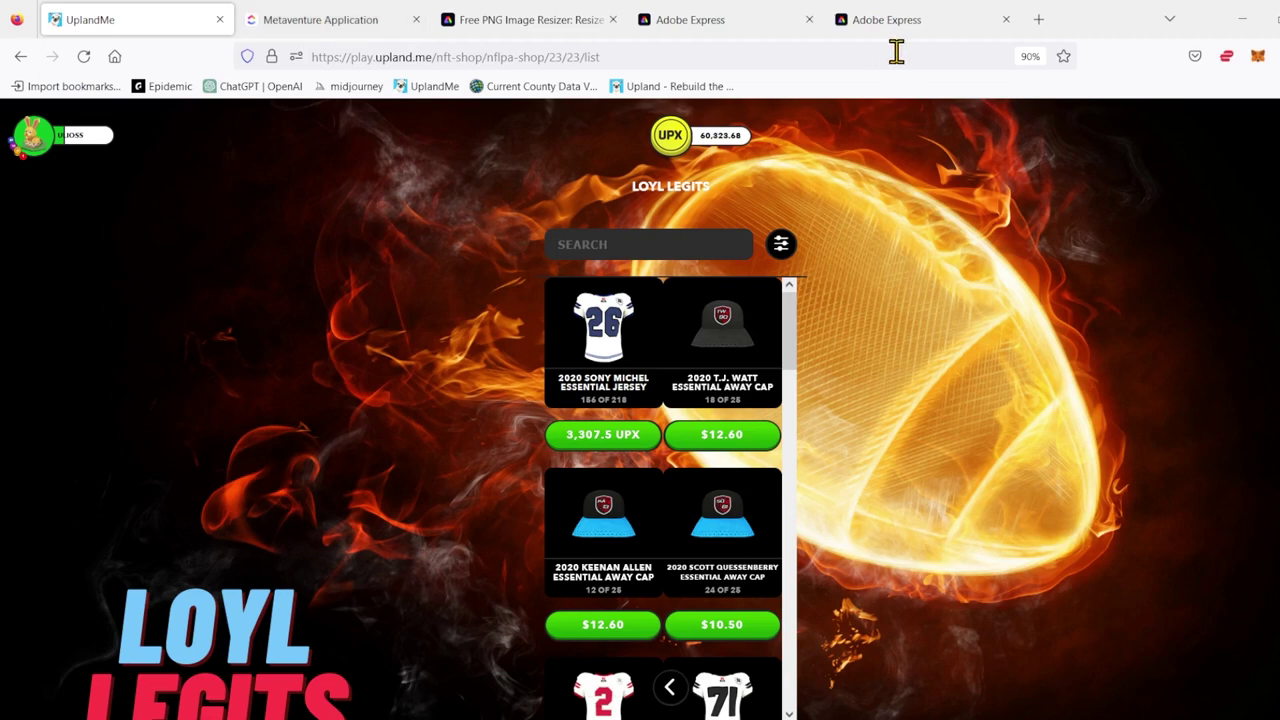
- Return to the Adobe Express resizer and highlight its web address, closing the address suggestions without choosing one
left_click(745, 37)
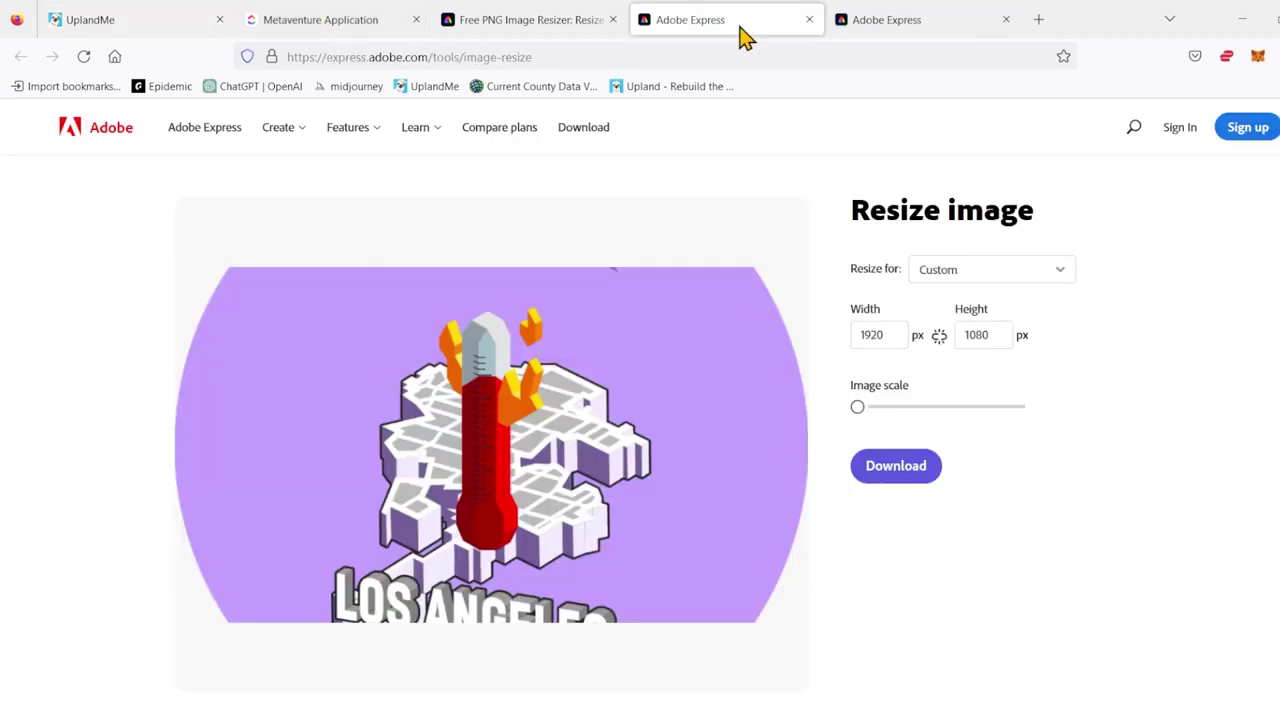
left_click(485, 62)
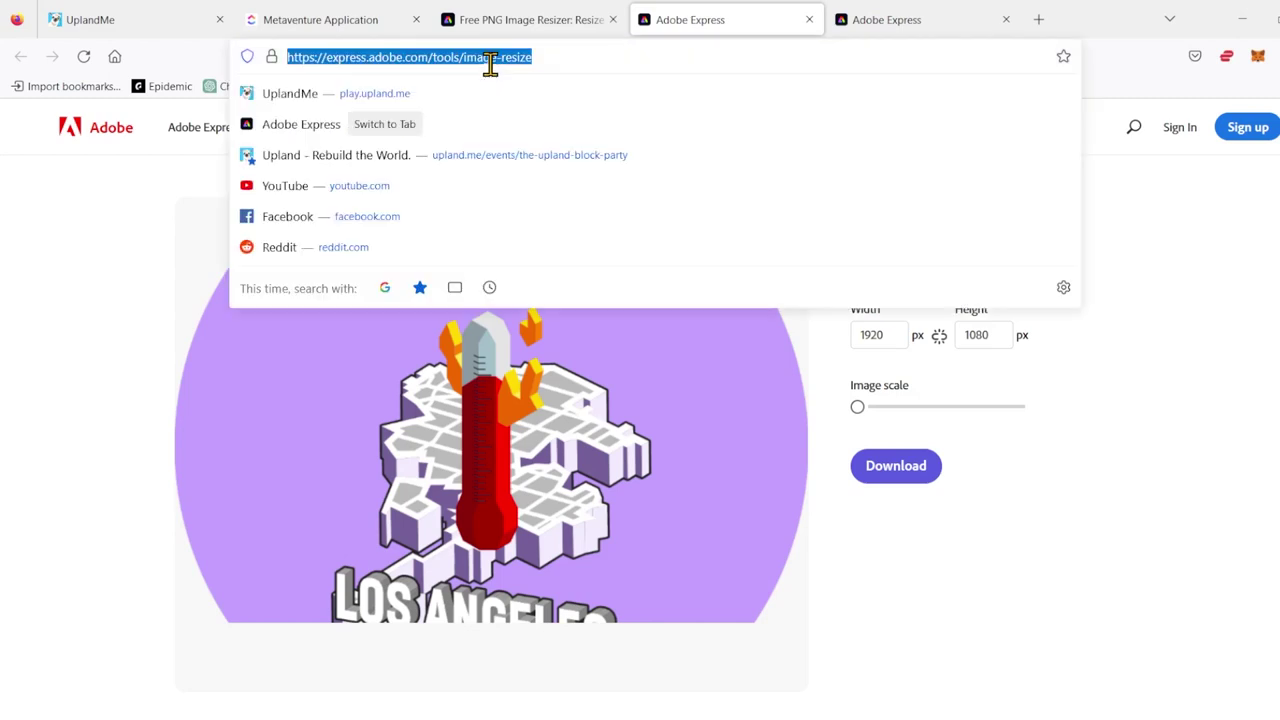
left_click(147, 365)
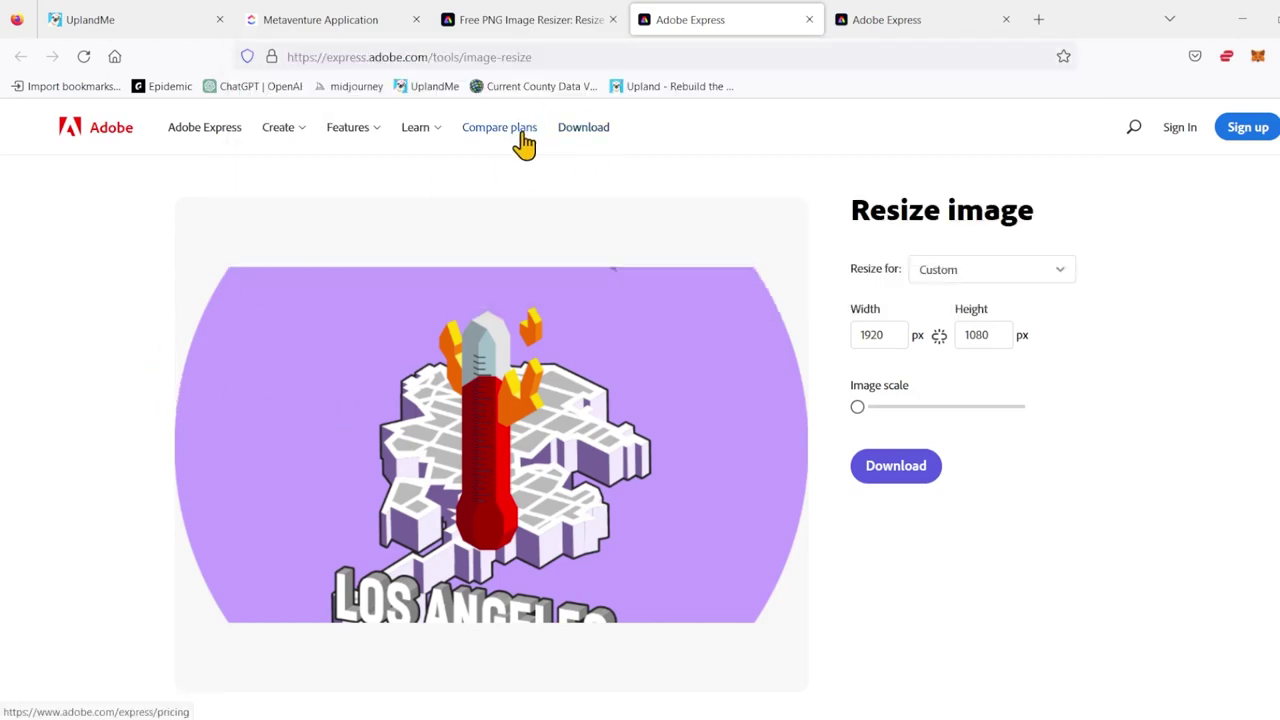